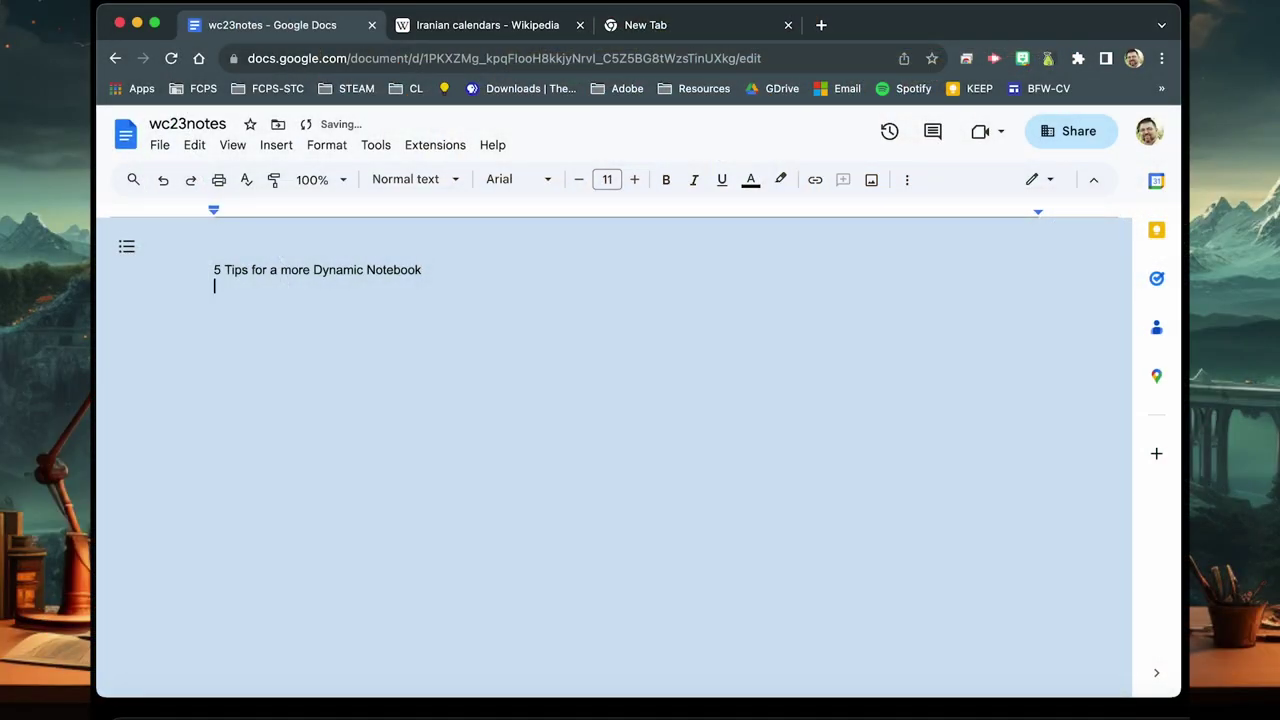
- Style '5 Tips for a more Dynamic Notebook' as a 26 pt Title and show the document outline
double_click(392, 269)
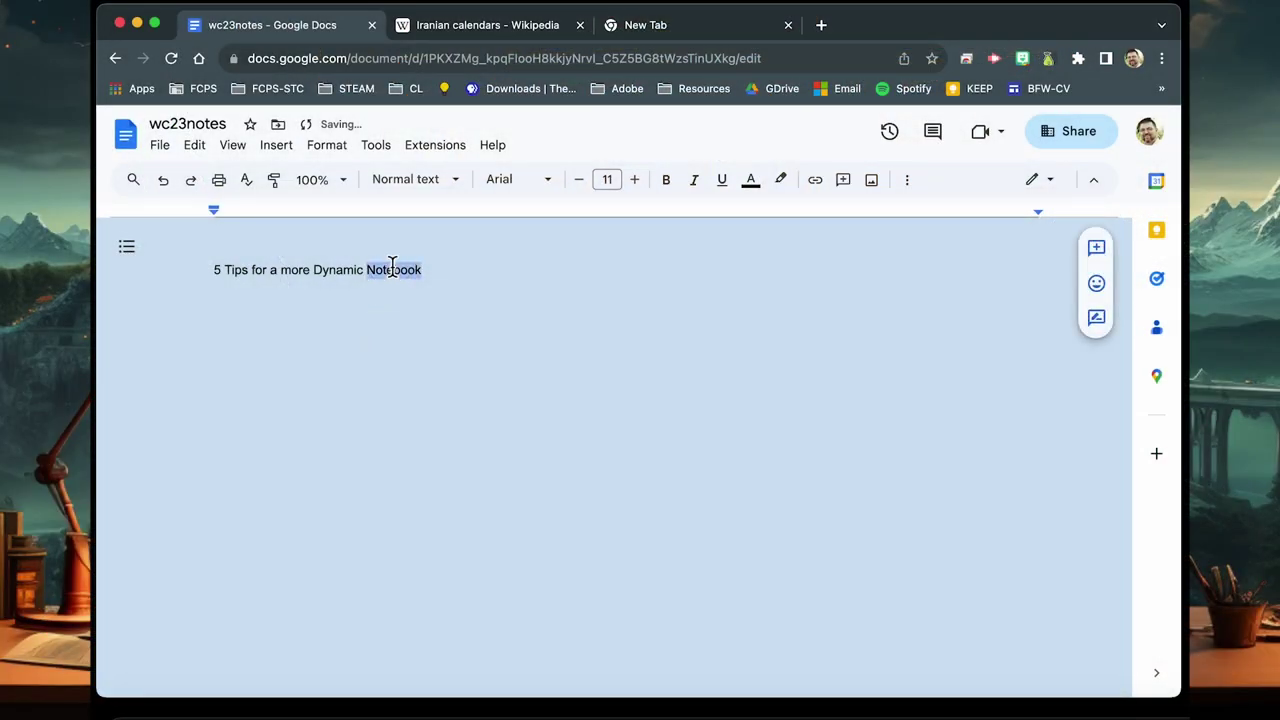
triple_click(392, 269)
click(445, 192)
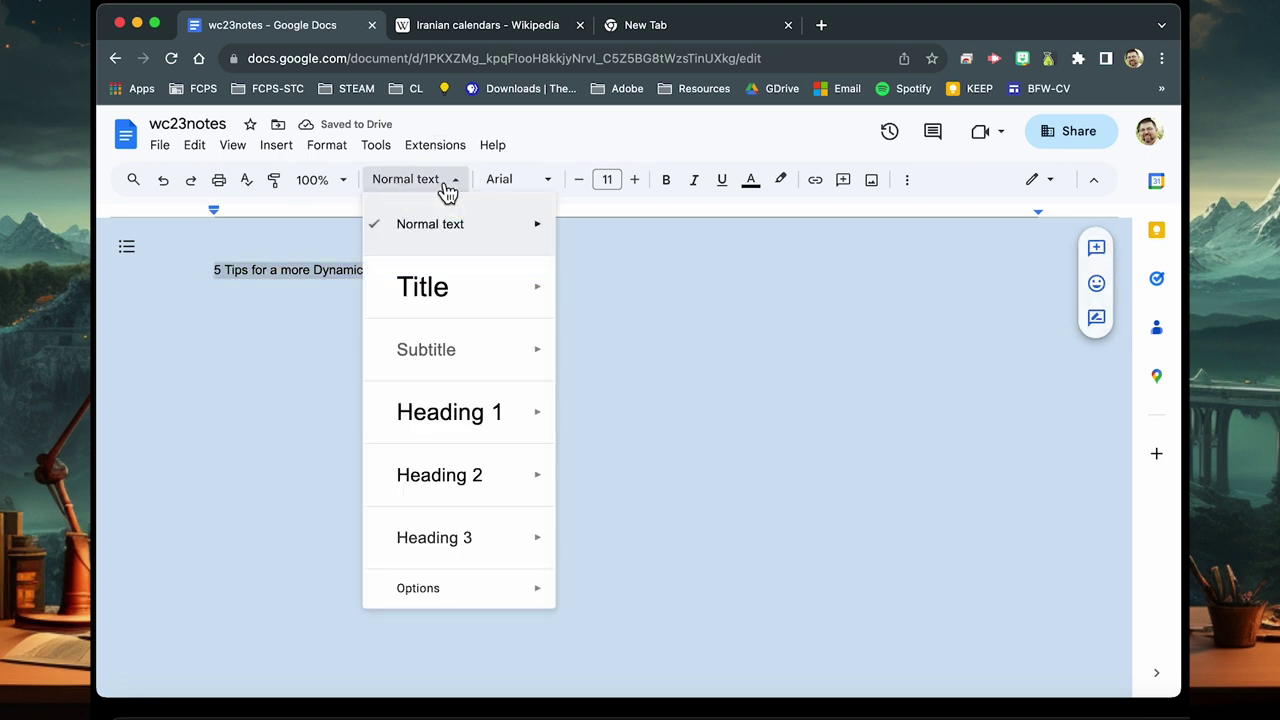
mouse_move(452, 291)
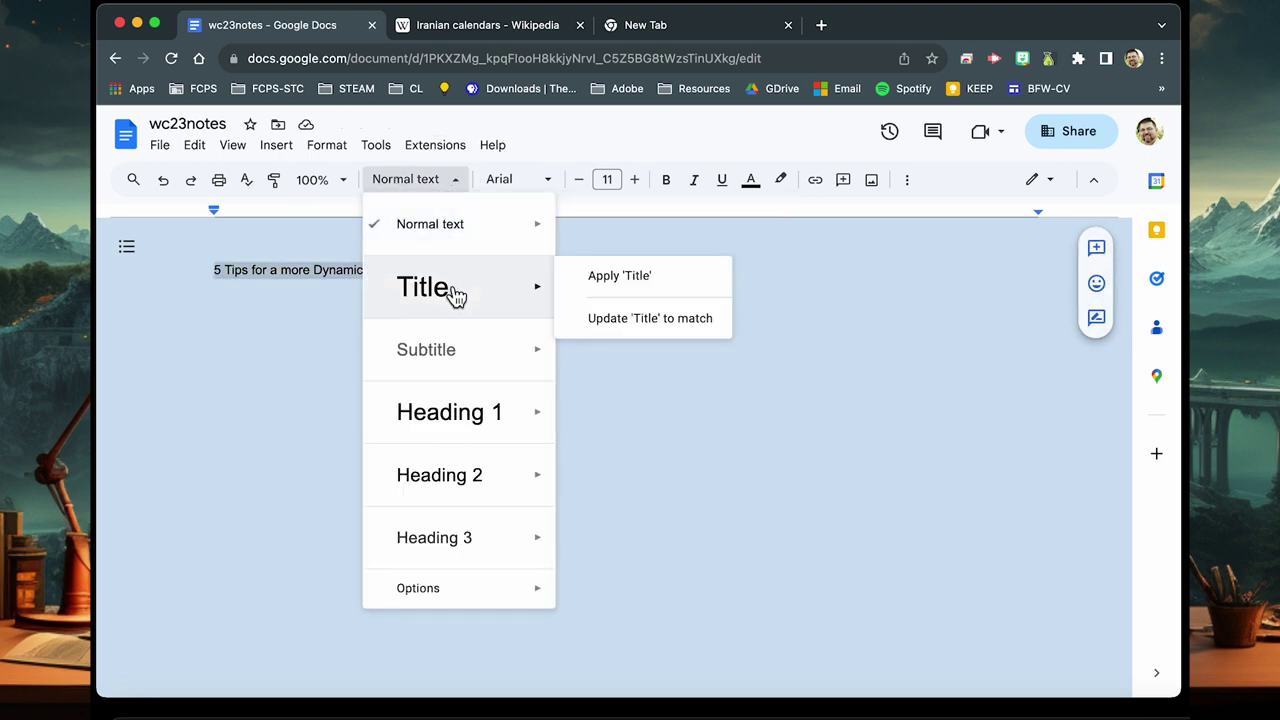
click(455, 293)
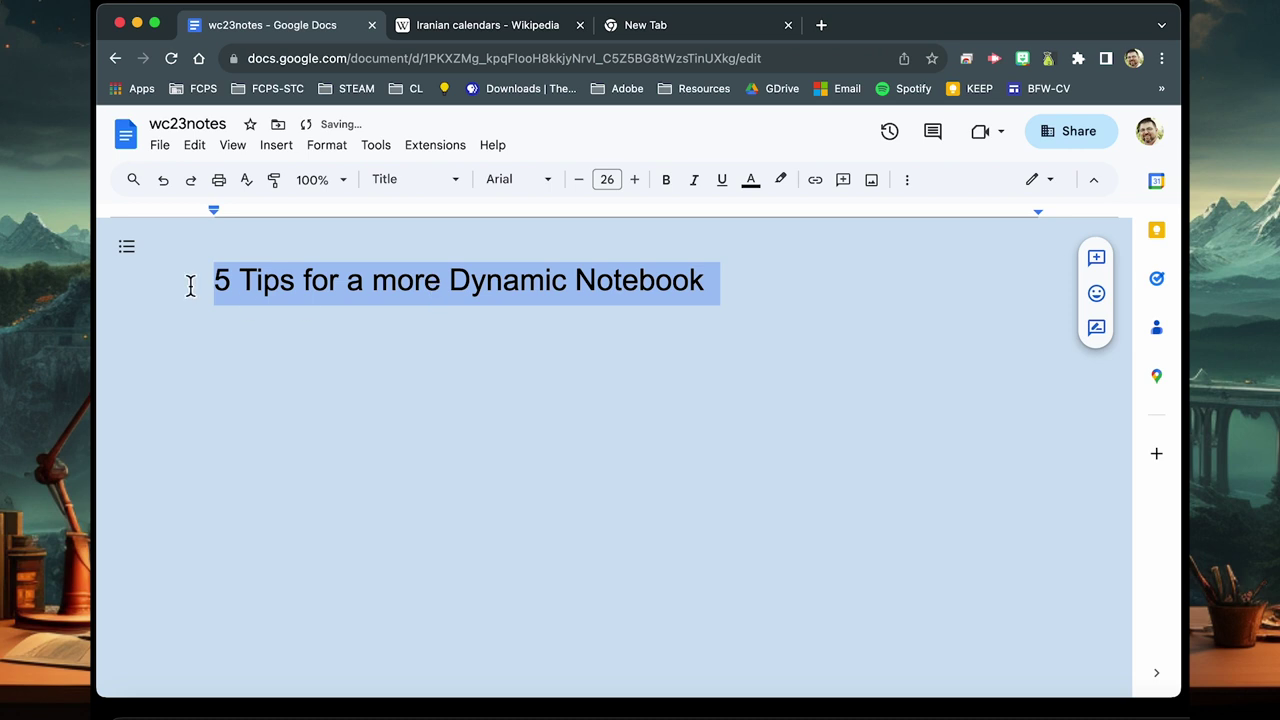
click(131, 256)
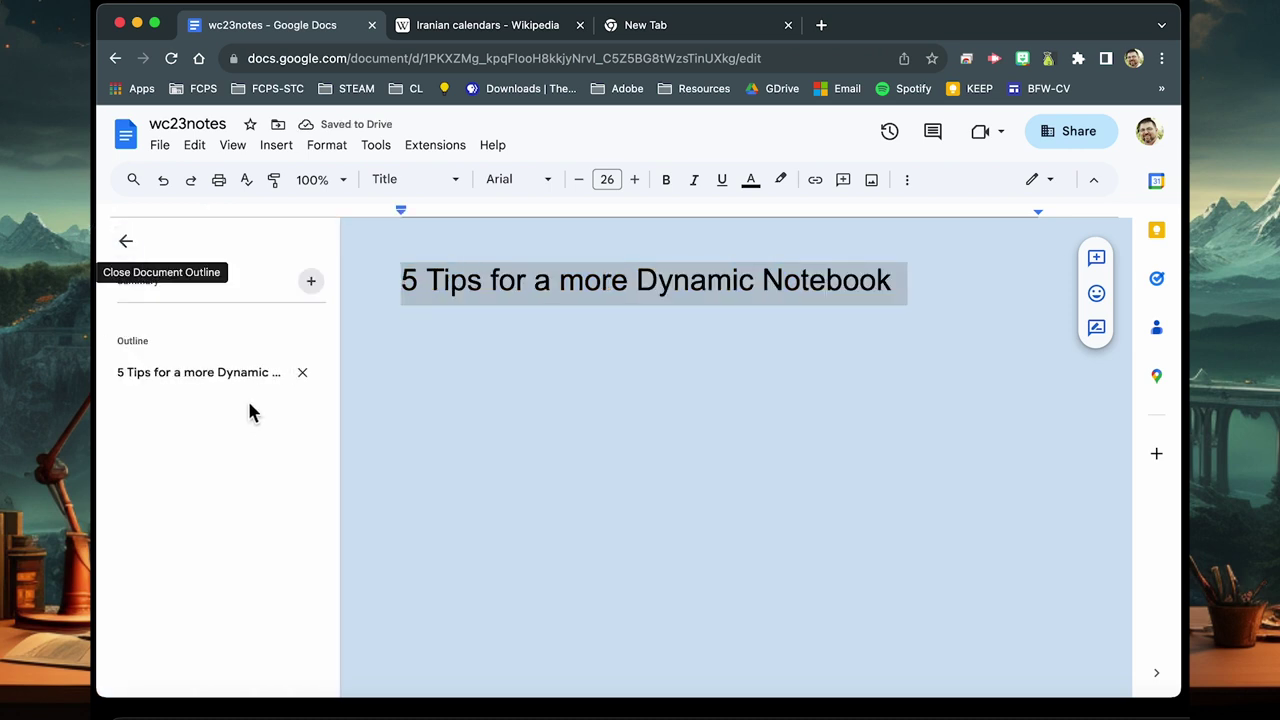
click(909, 311)
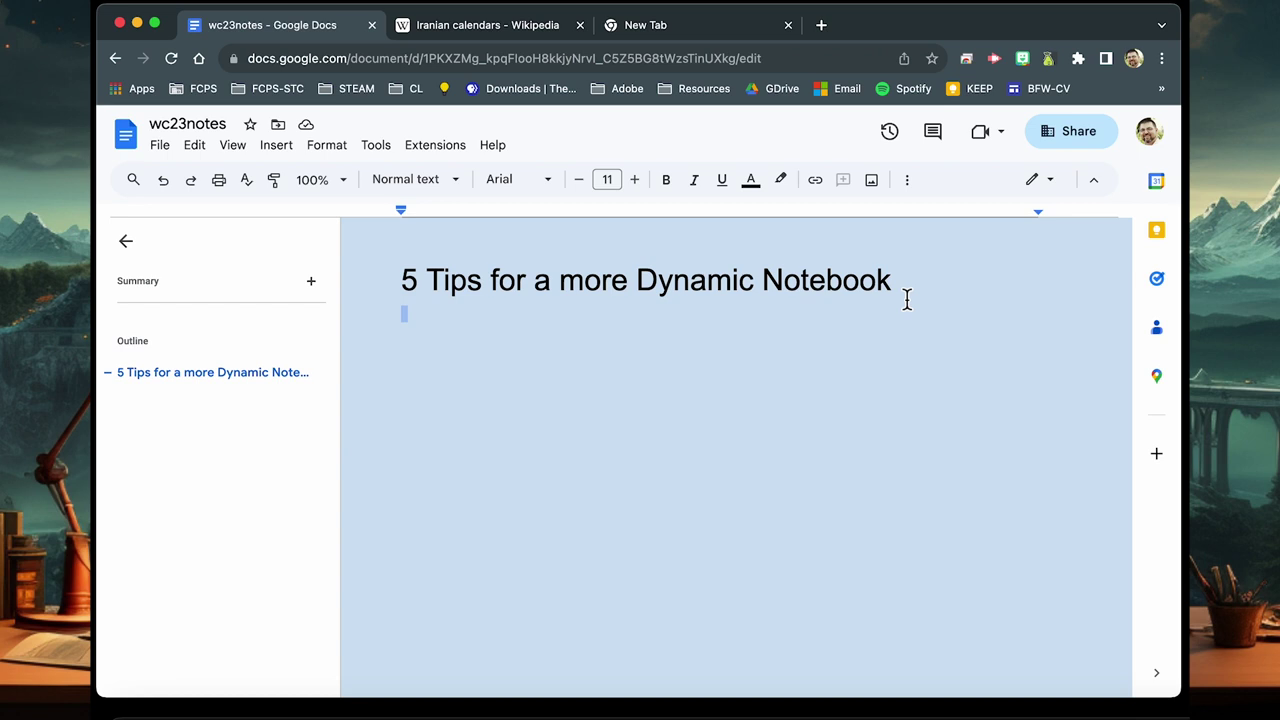
- Start a numbered list below the title with item 1, 'Change your font using Font Style'
text(C)
key(BackSpace)
text(1)
text(. )
text(Change your font using Font Style)
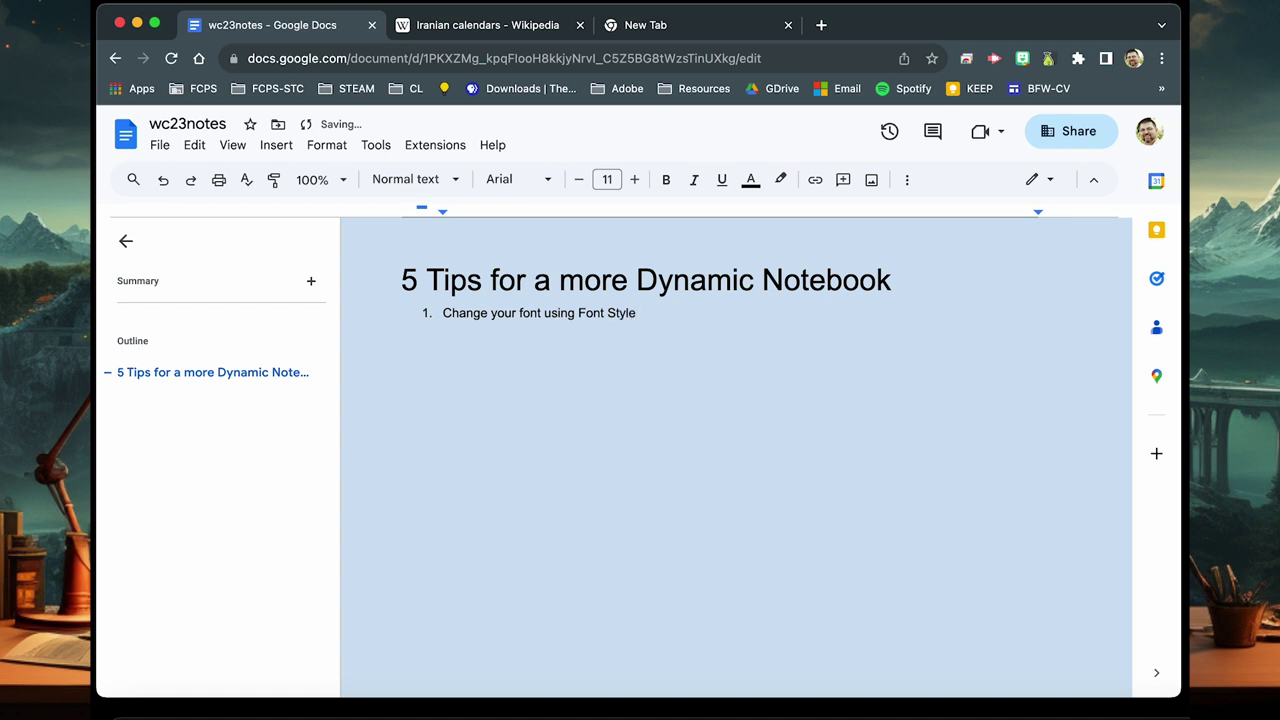
- Apply strikethrough to 'Font Style' in item 1 using Format > Text
click(581, 317)
drag(581, 317, 636, 320)
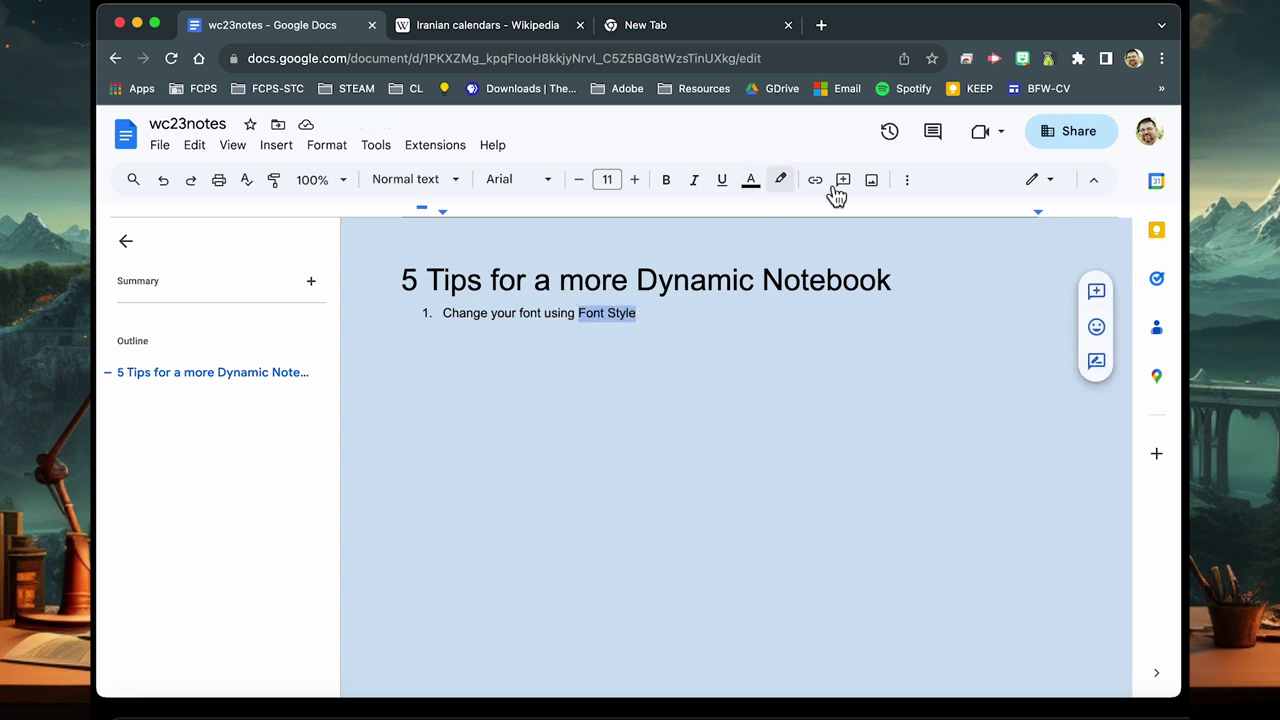
click(907, 183)
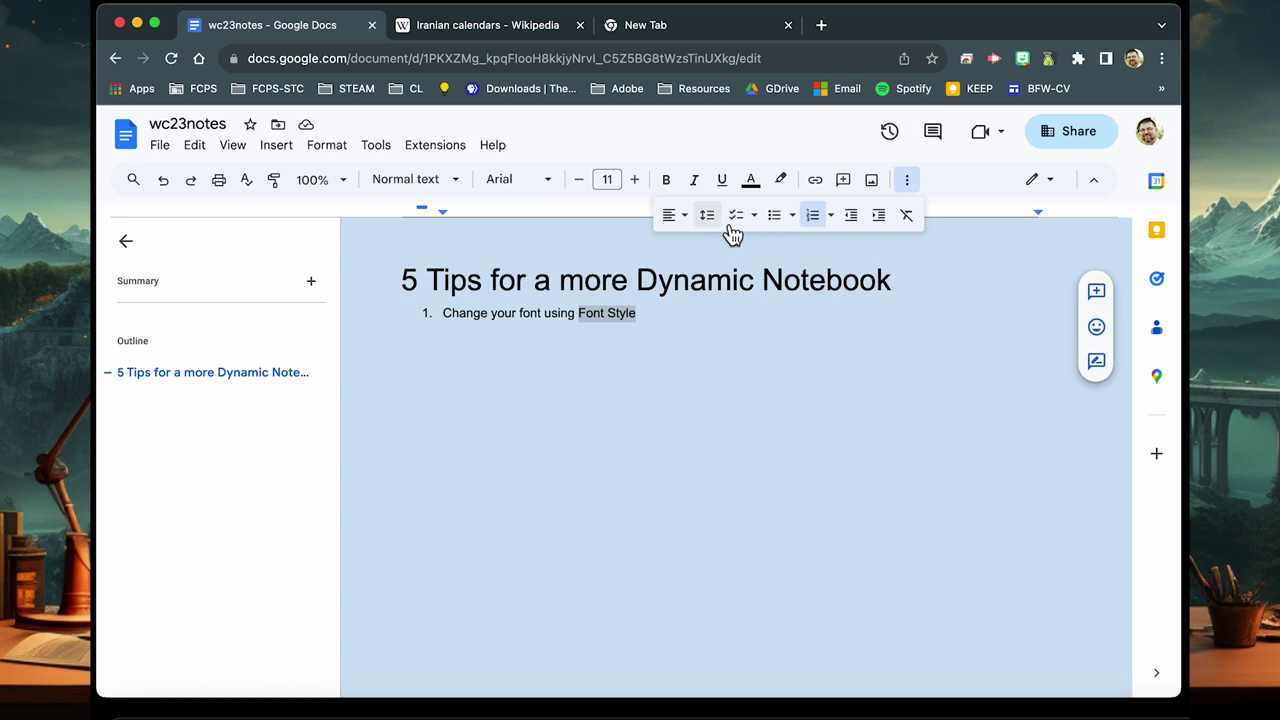
click(322, 158)
mouse_move(356, 180)
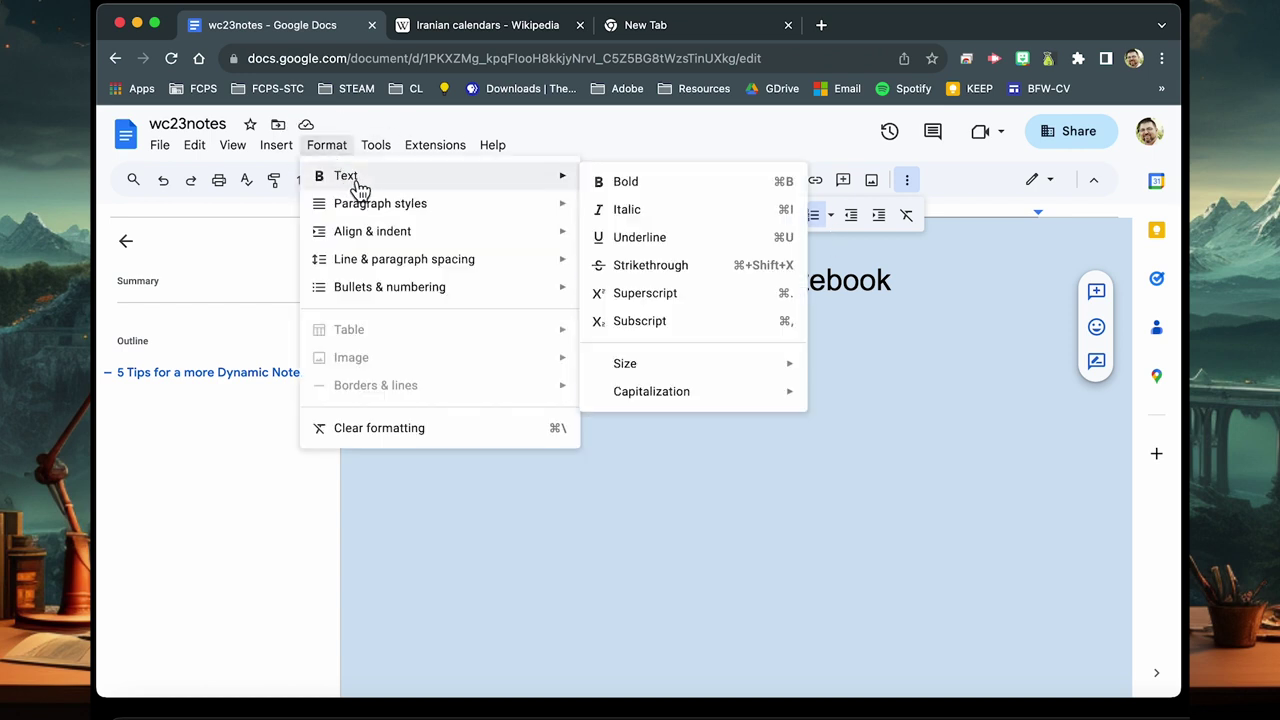
click(630, 272)
click(698, 318)
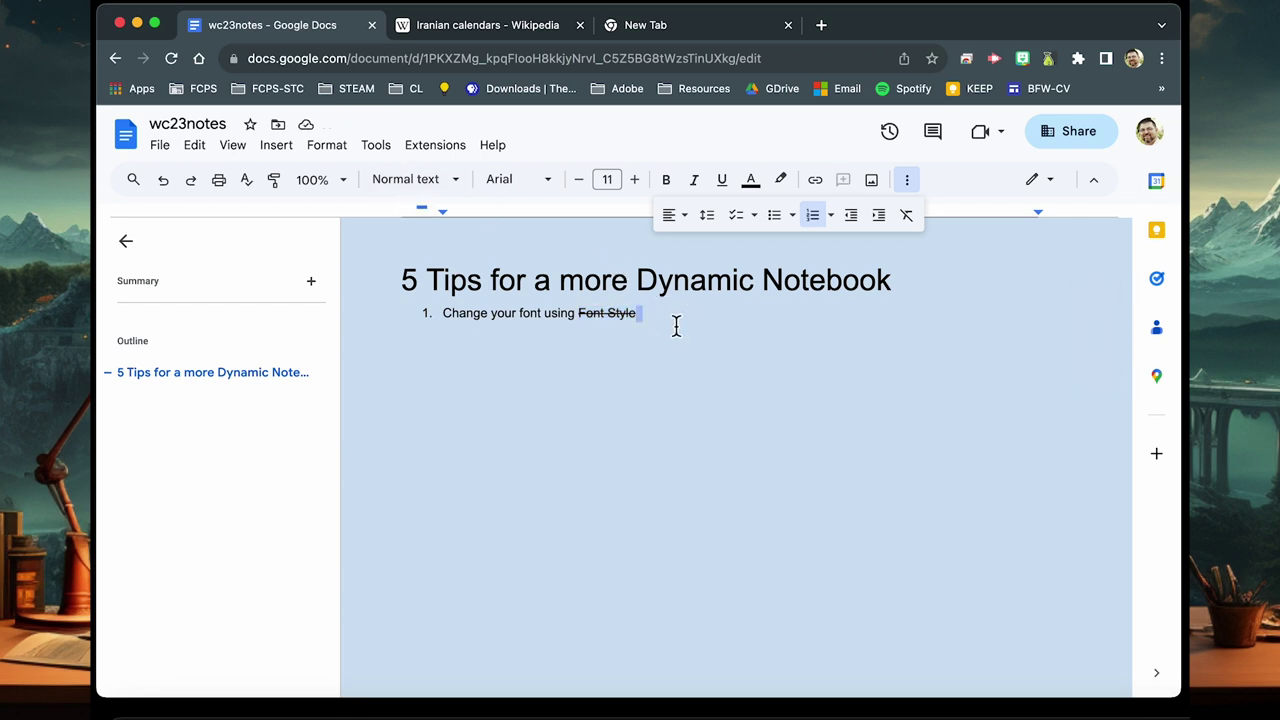
- Reselect 'Font Style', undo the stray paste, and leave the caret at the end of item 1
triple_click(603, 314)
click(608, 314)
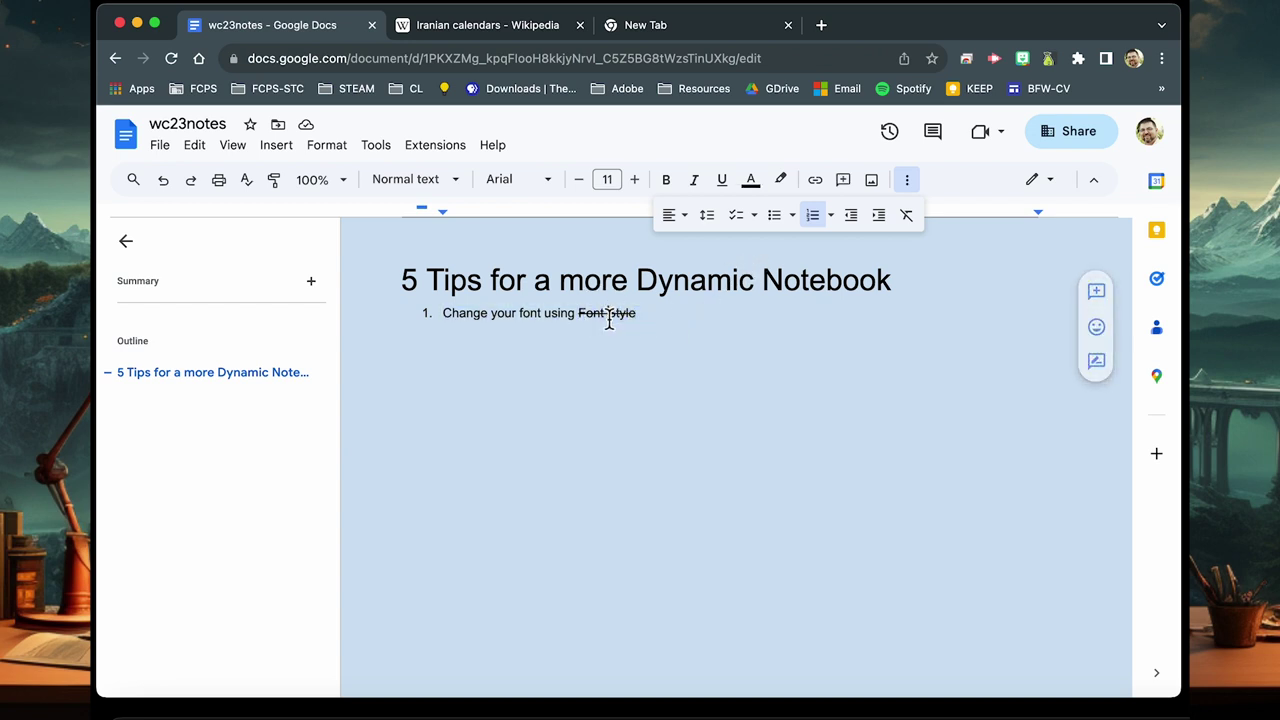
drag(645, 314, 580, 317)
text(959265)
key(super+z)
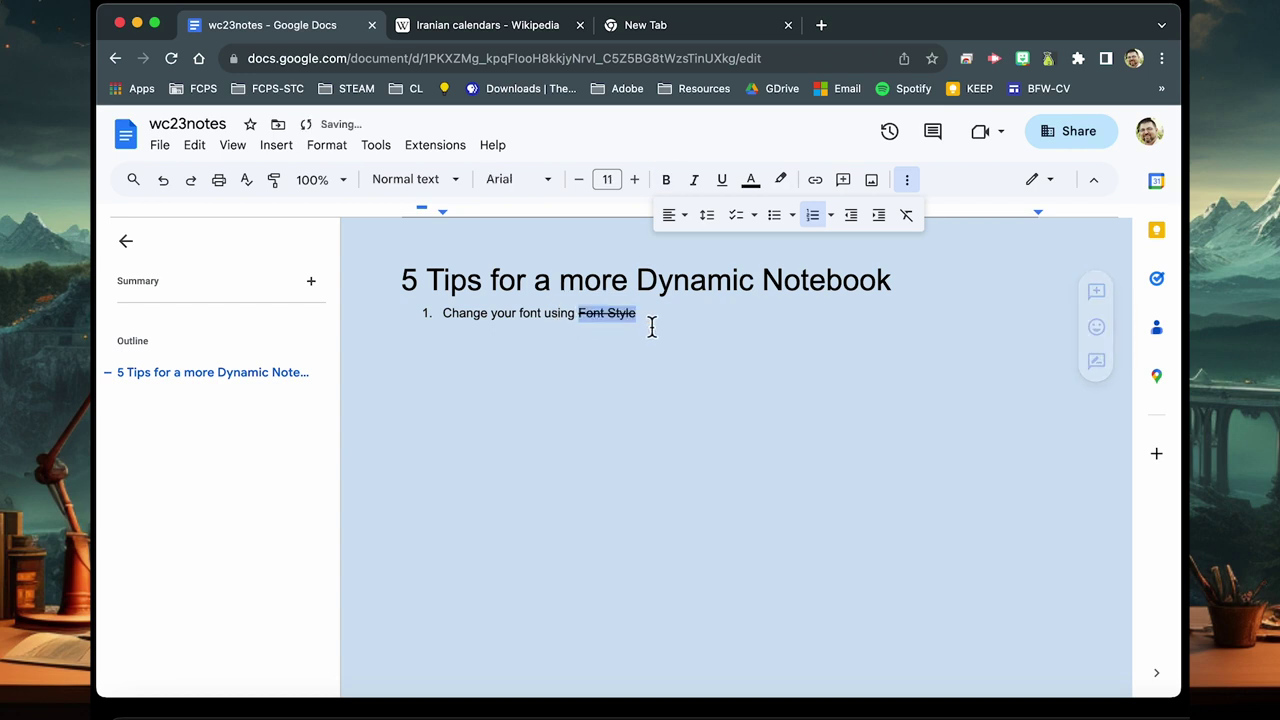
click(656, 325)
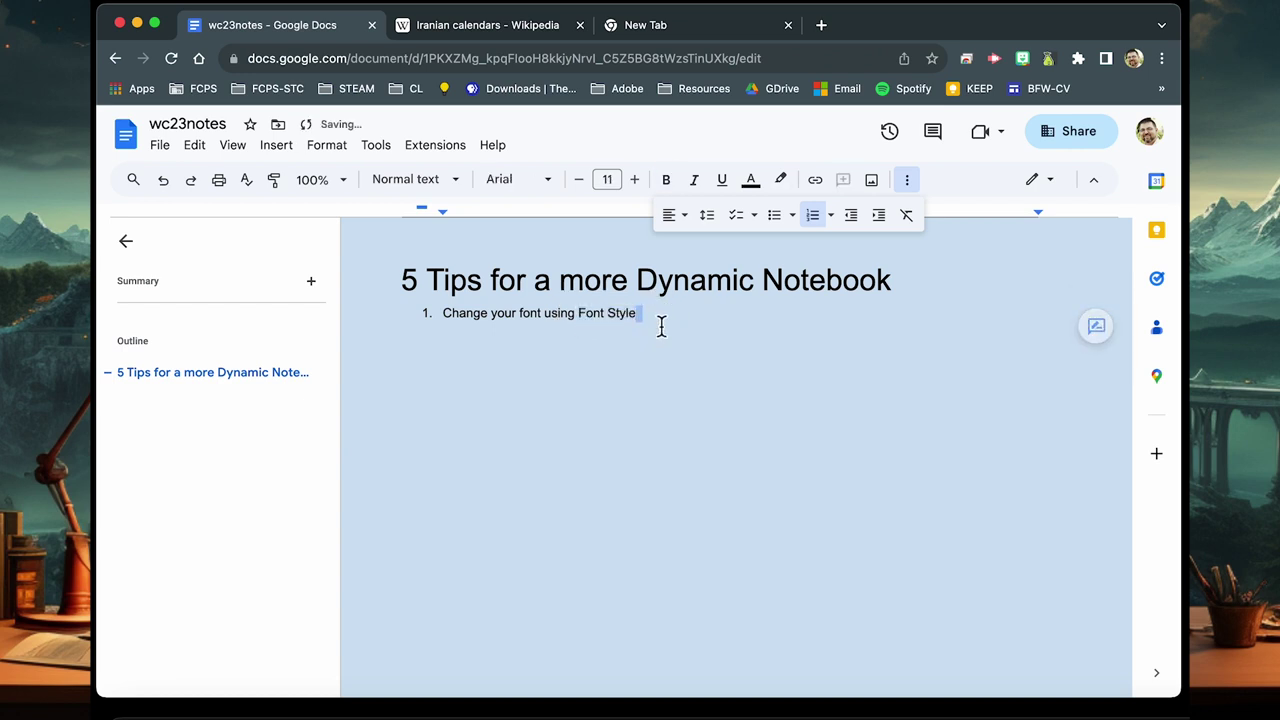
click(660, 323)
- Add numbered item 2: 'Use Font Style to make an ever changing outline.'
key(Return)
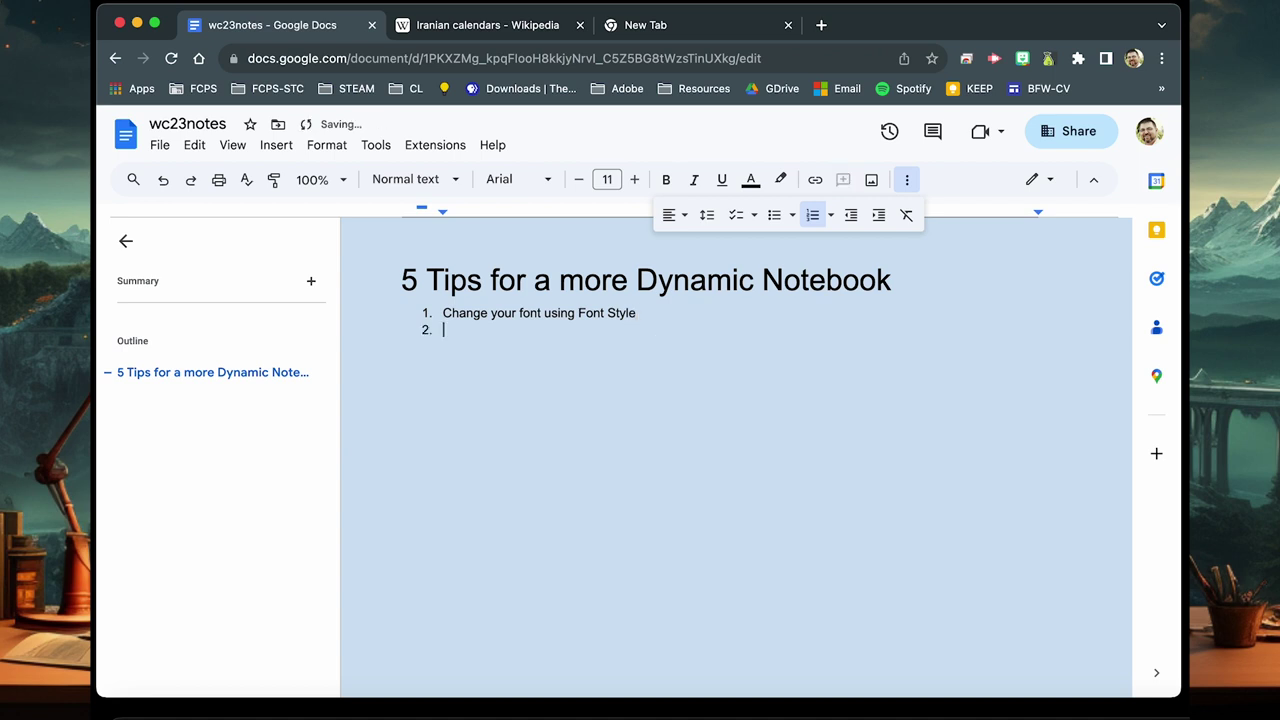
text(Use Font Style to make an)
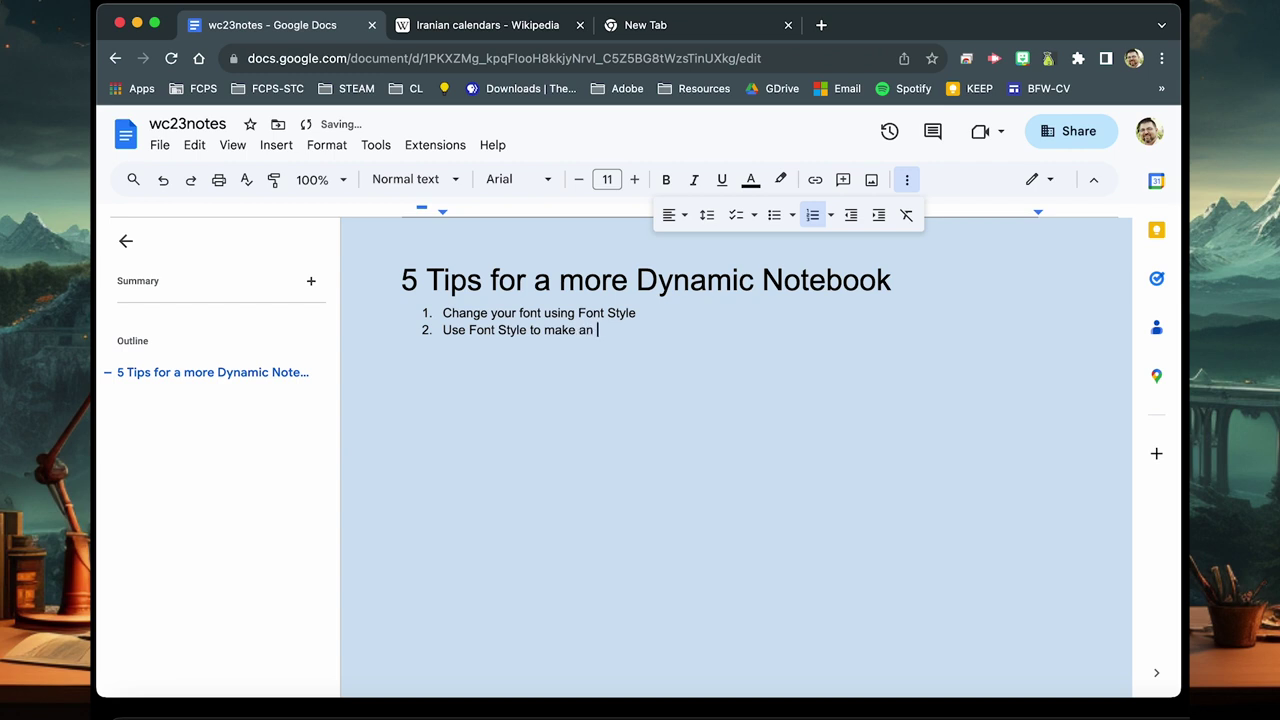
text(changing outline.)
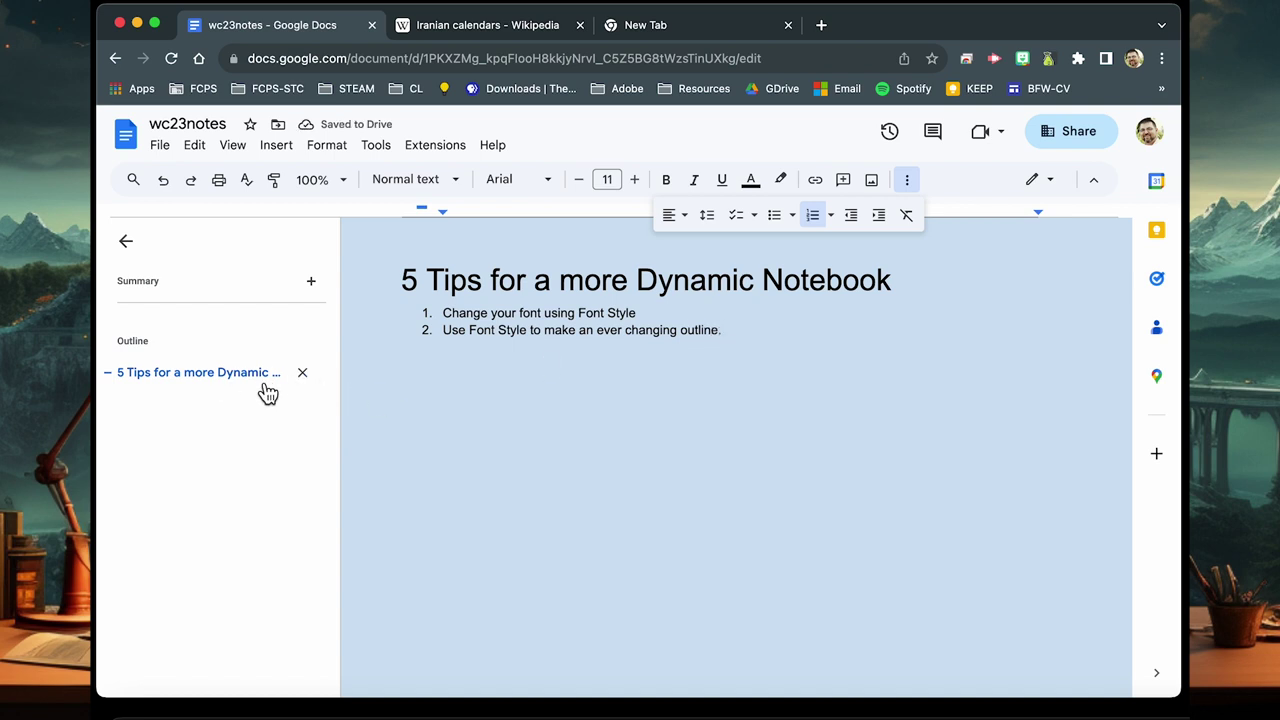
- Change the top line from Title to Normal text, then to a 20 pt Heading 1
triple_click(500, 278)
click(456, 181)
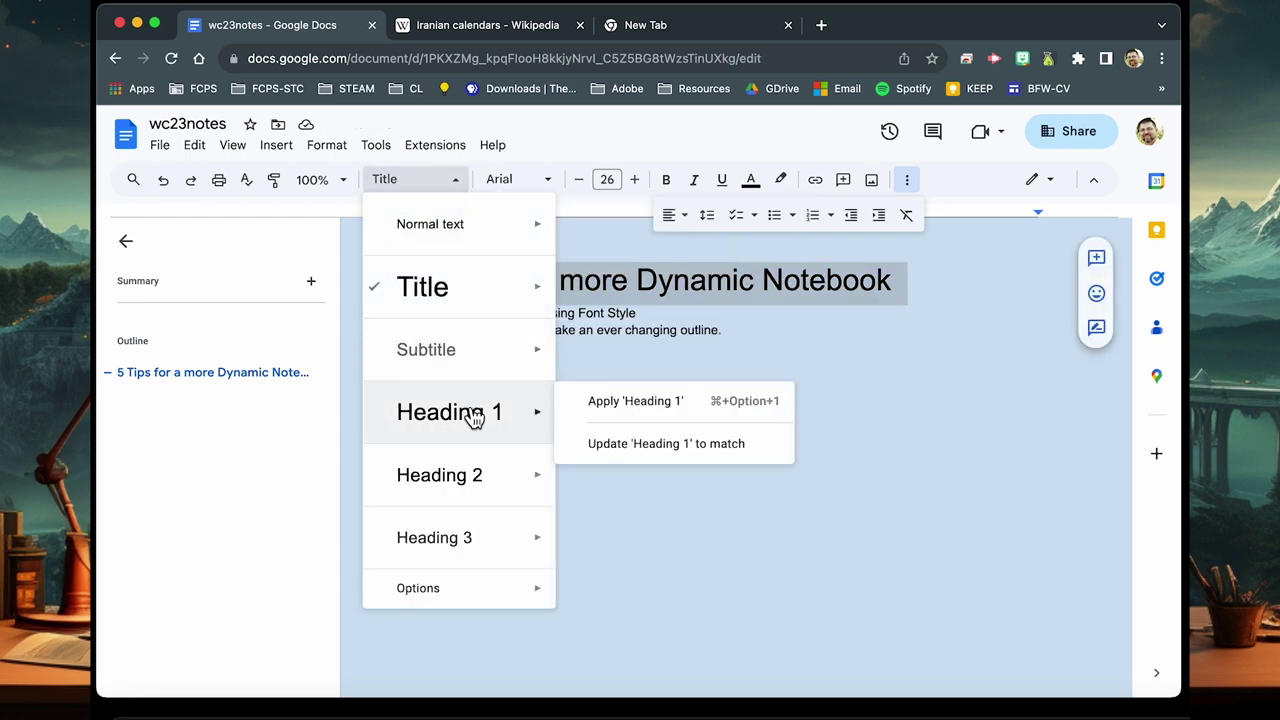
click(463, 220)
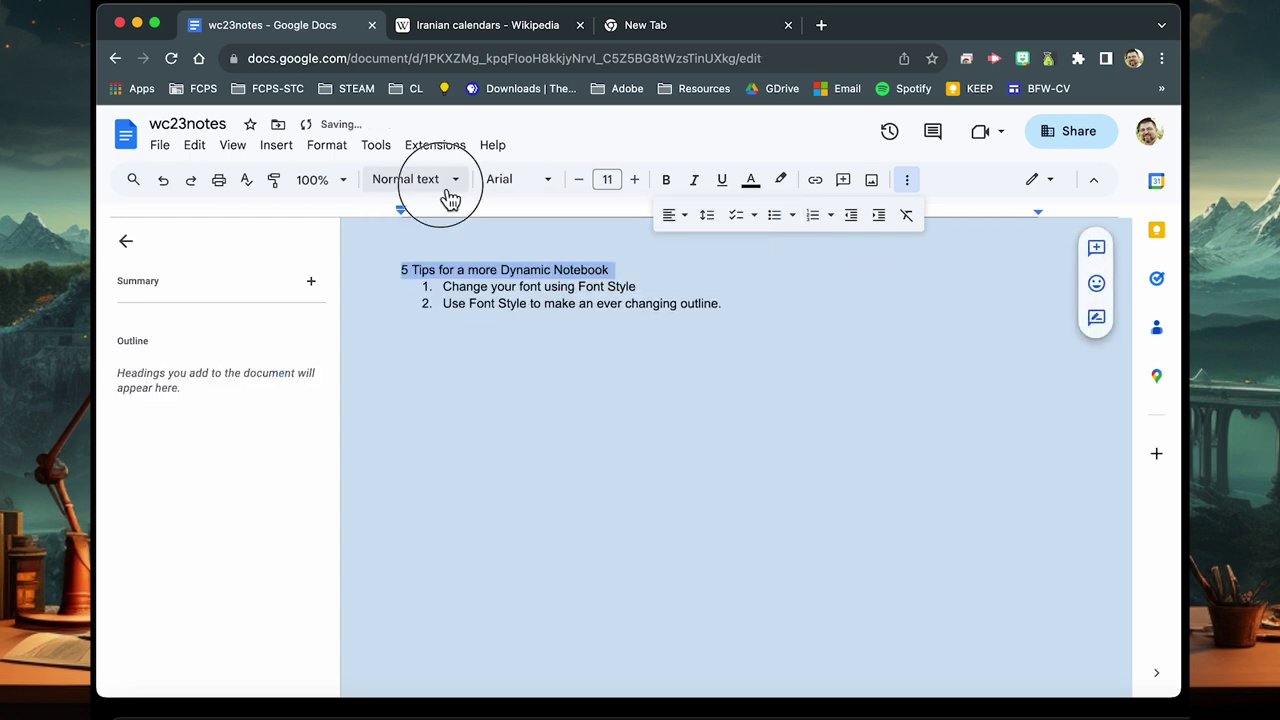
click(443, 183)
click(475, 413)
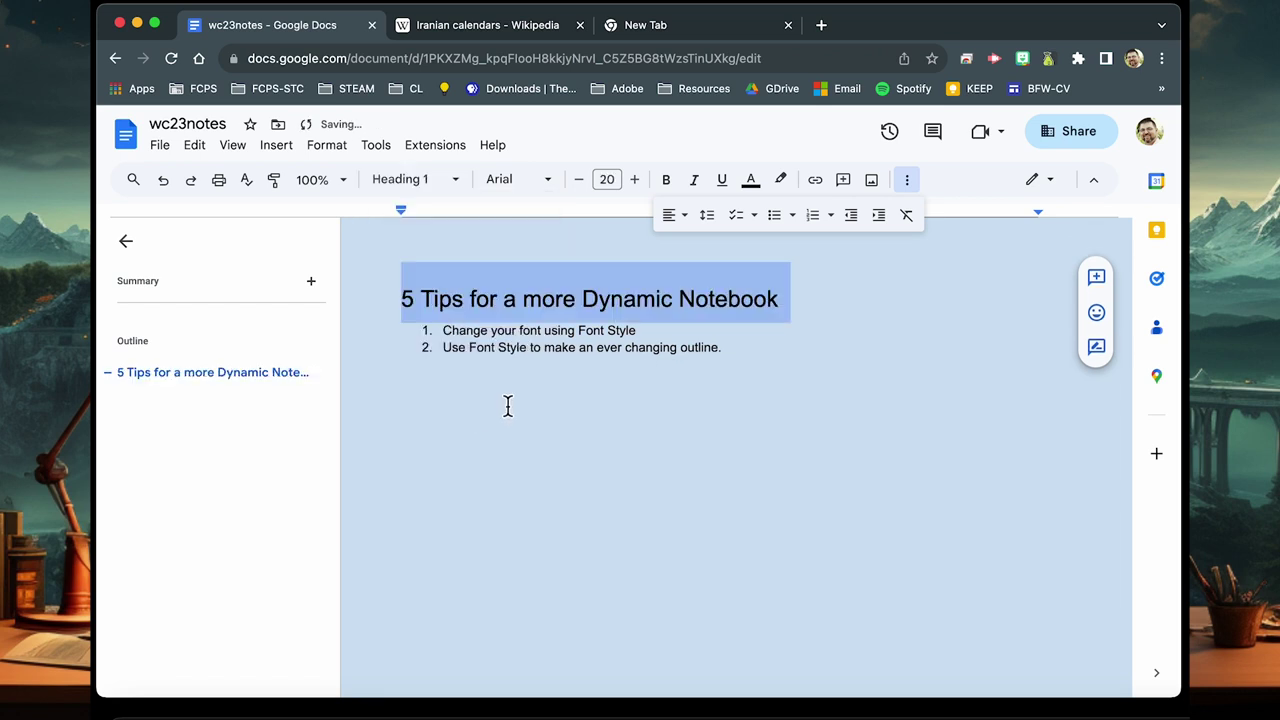
- Close and reopen the document outline, then start numbered item 3 after item 2
click(747, 360)
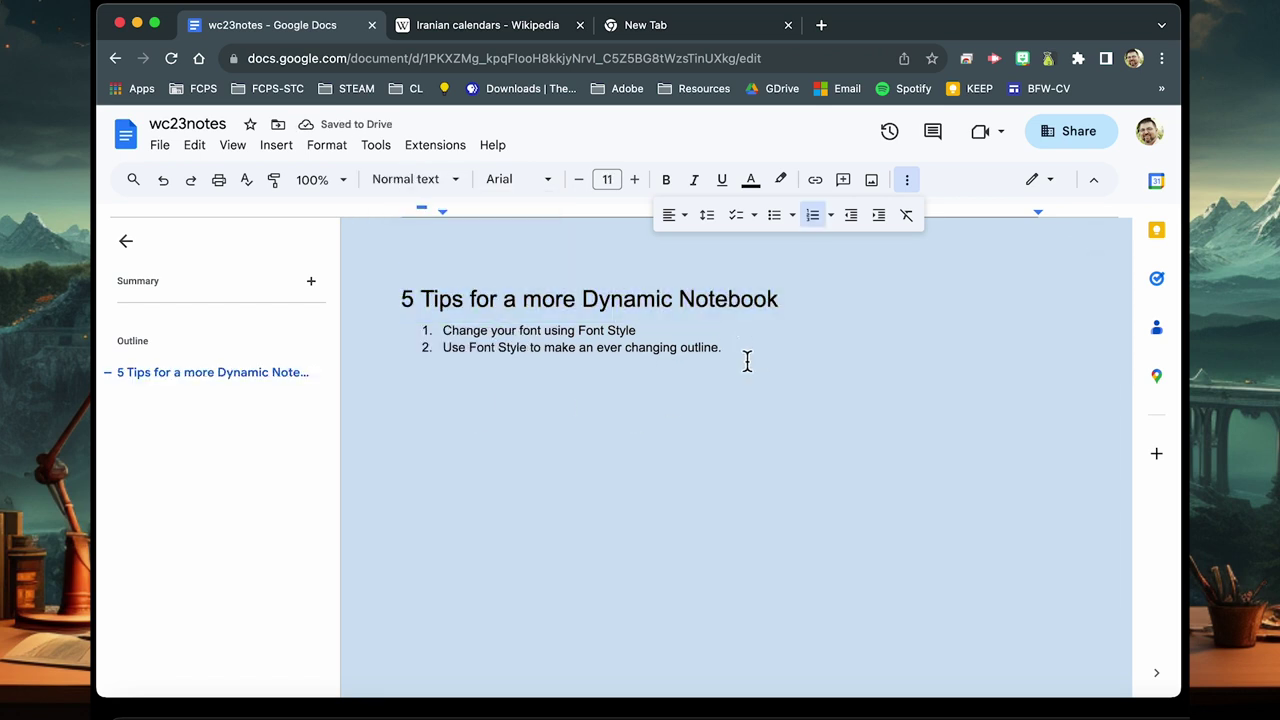
click(127, 244)
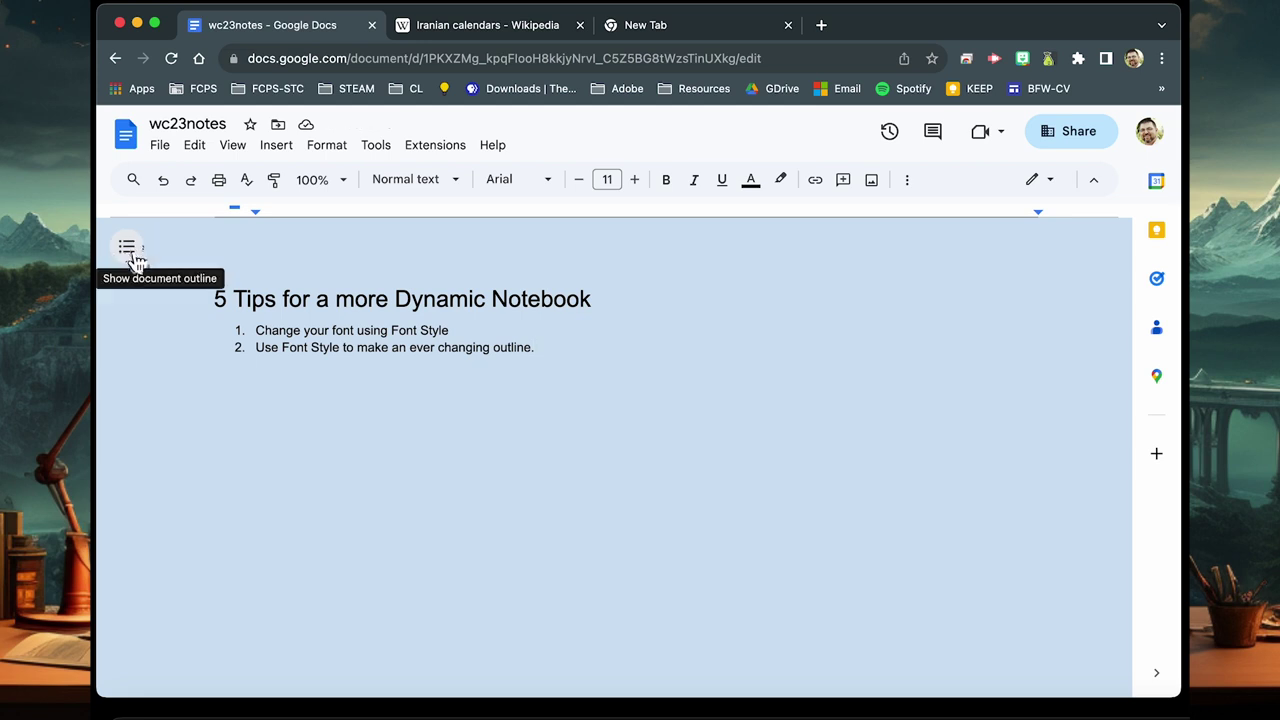
click(134, 252)
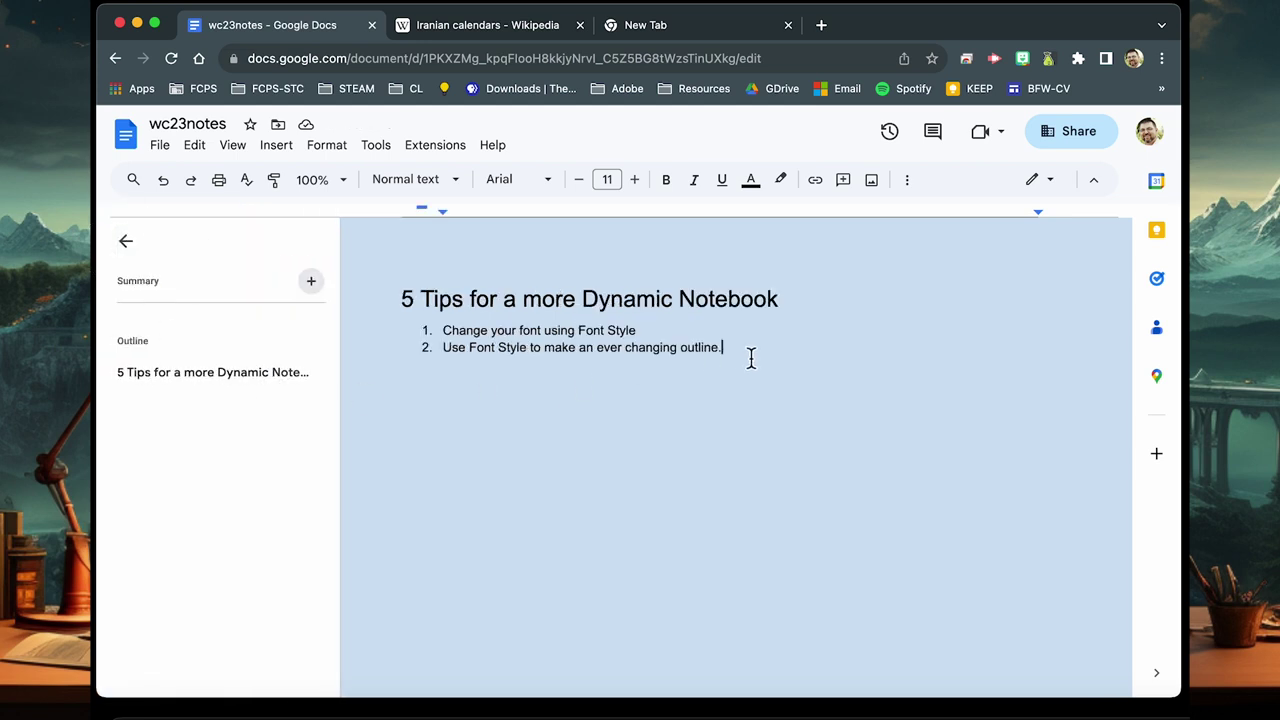
click(737, 354)
key(Return)
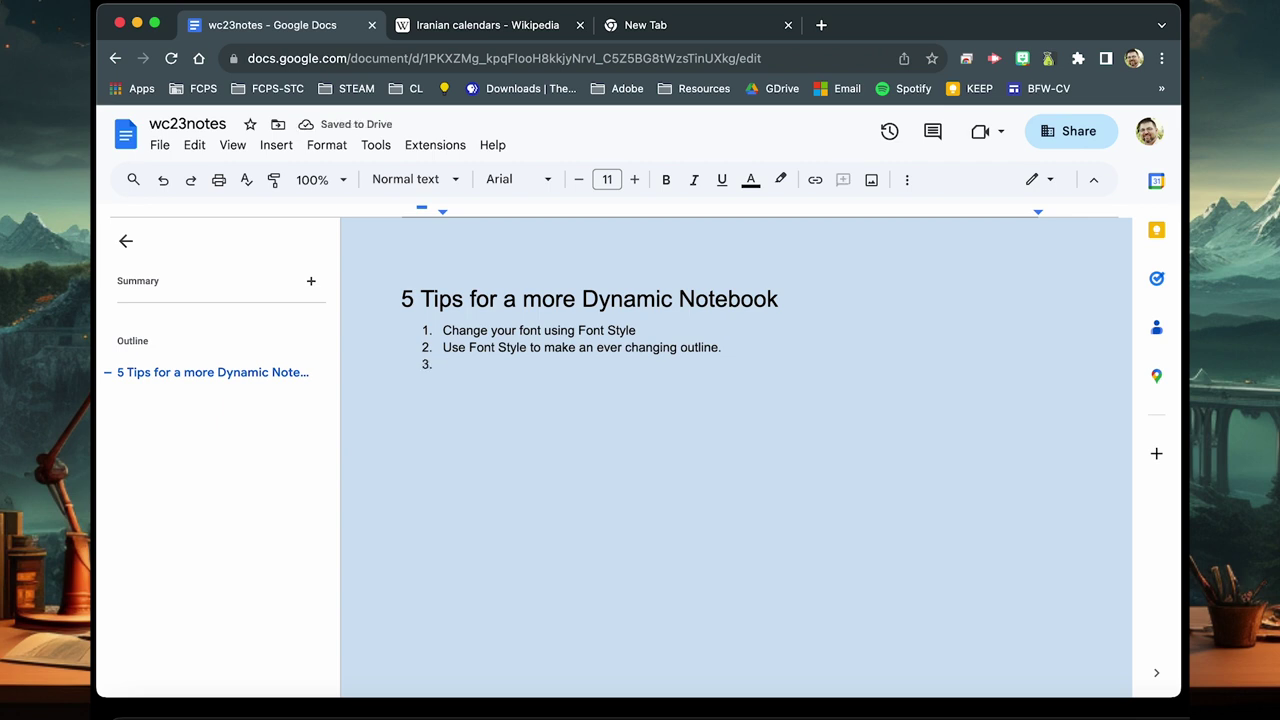
- Write item 3, 'Go Pageless and add color.', and hide the document outline
text(Go Pageless and add color.)
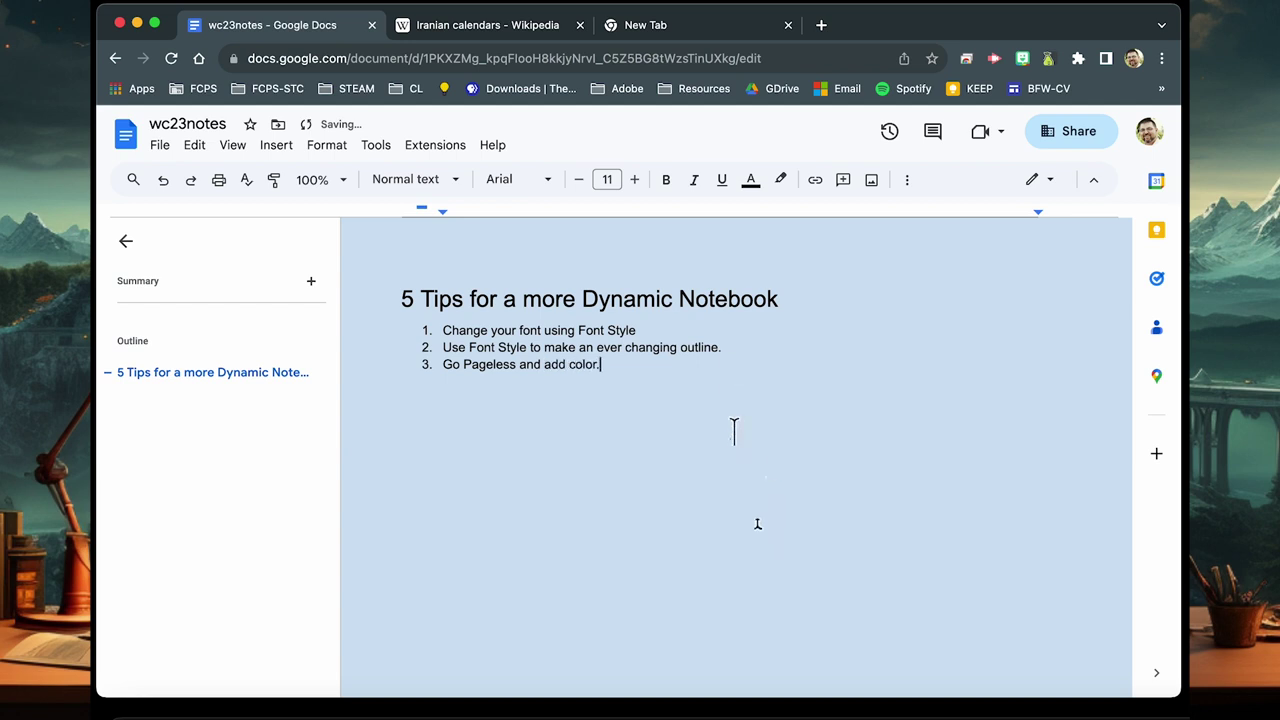
click(125, 241)
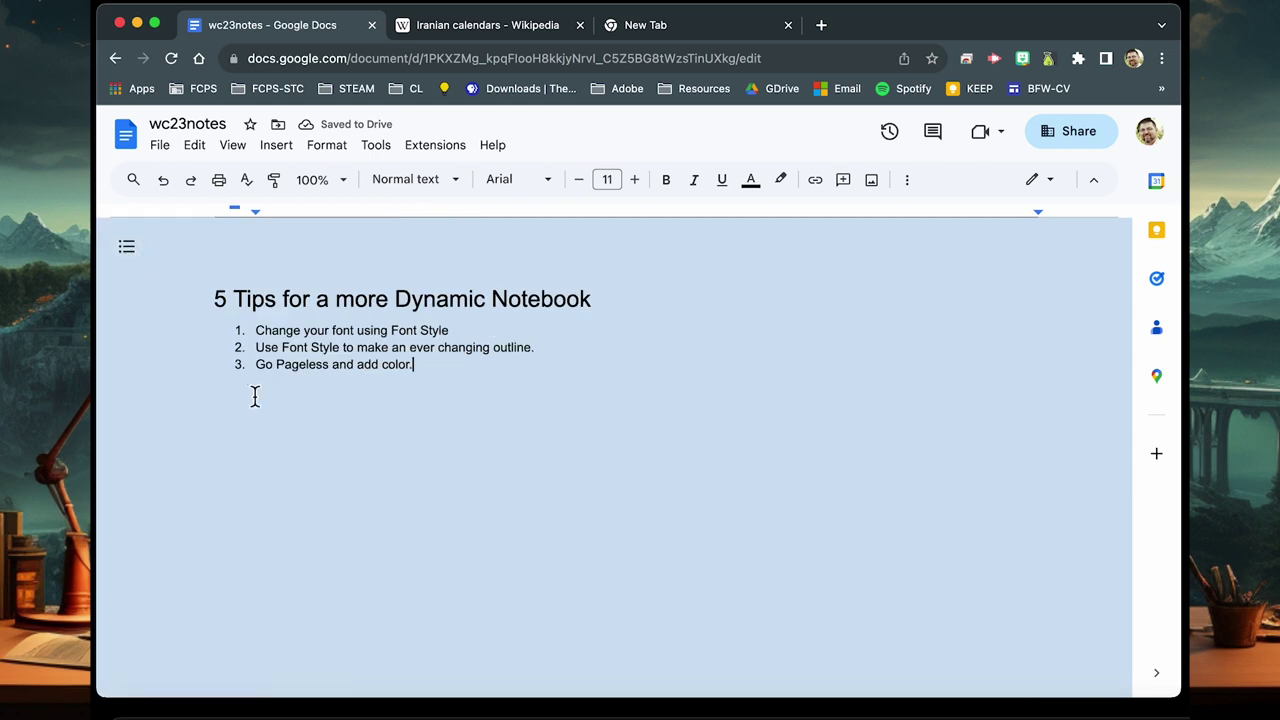
- Apply the Pages format in Page setup
click(161, 146)
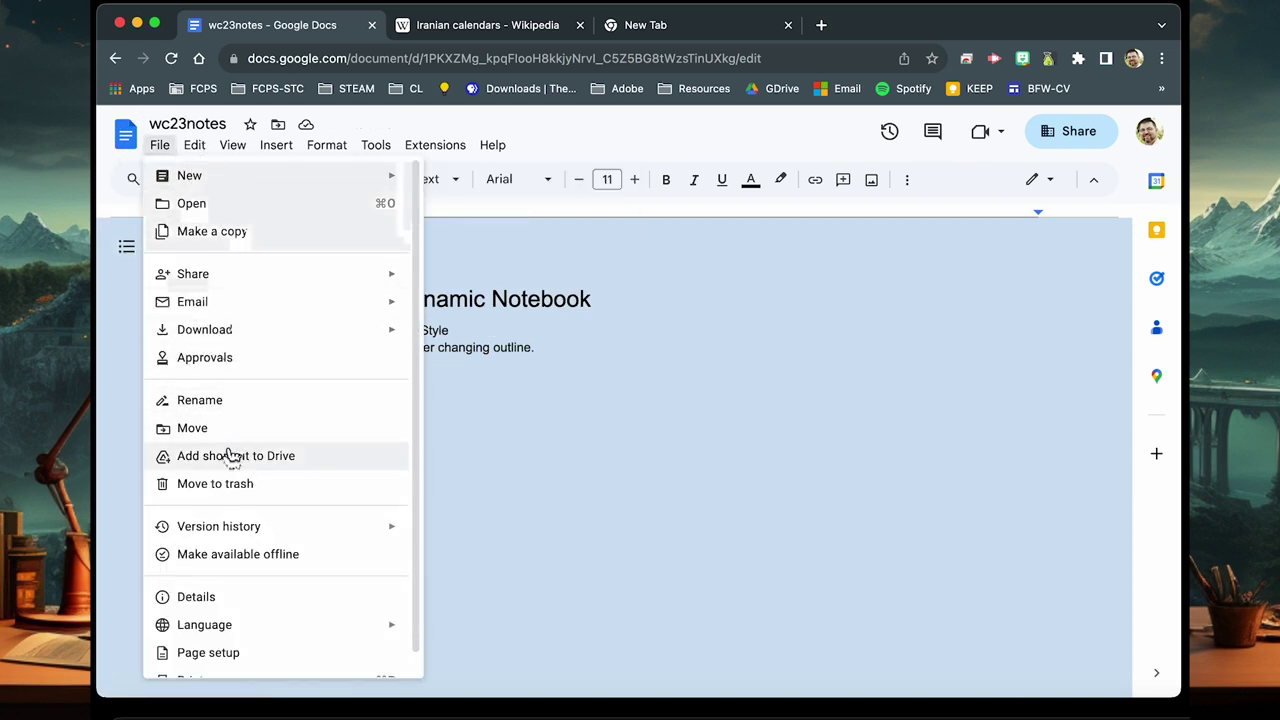
scroll(228, 648, down, 1)
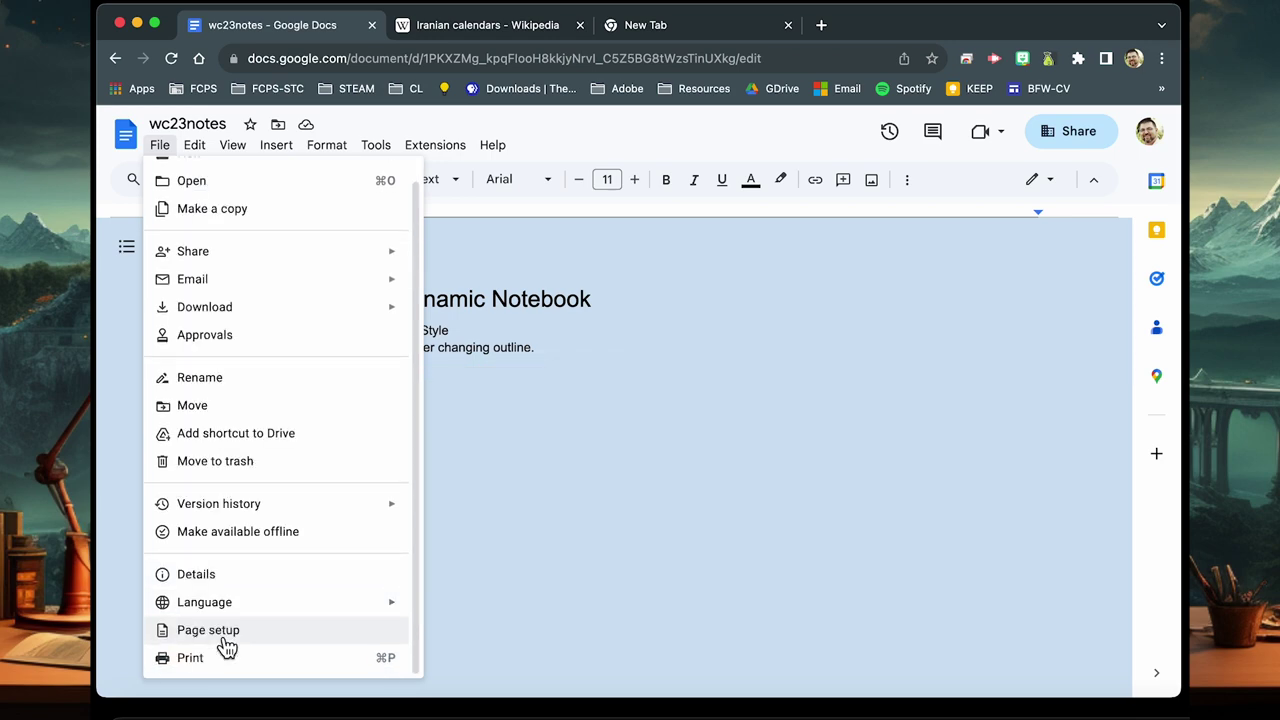
click(226, 642)
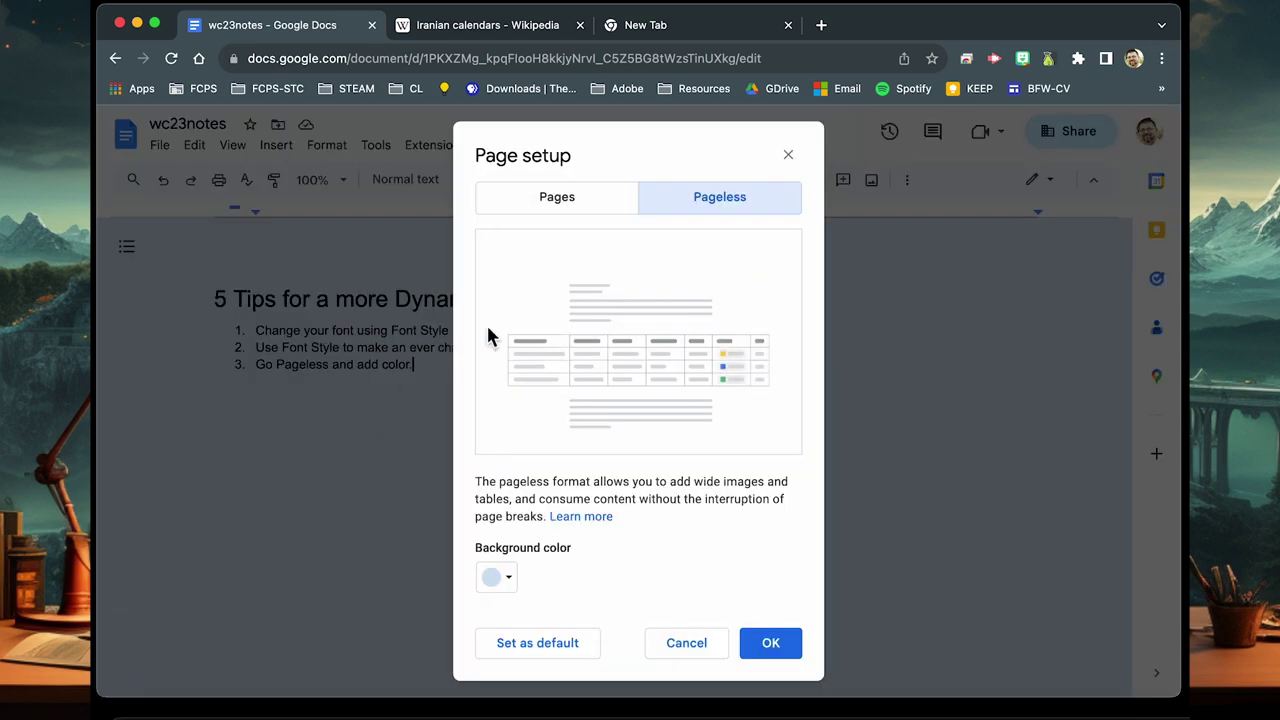
click(570, 203)
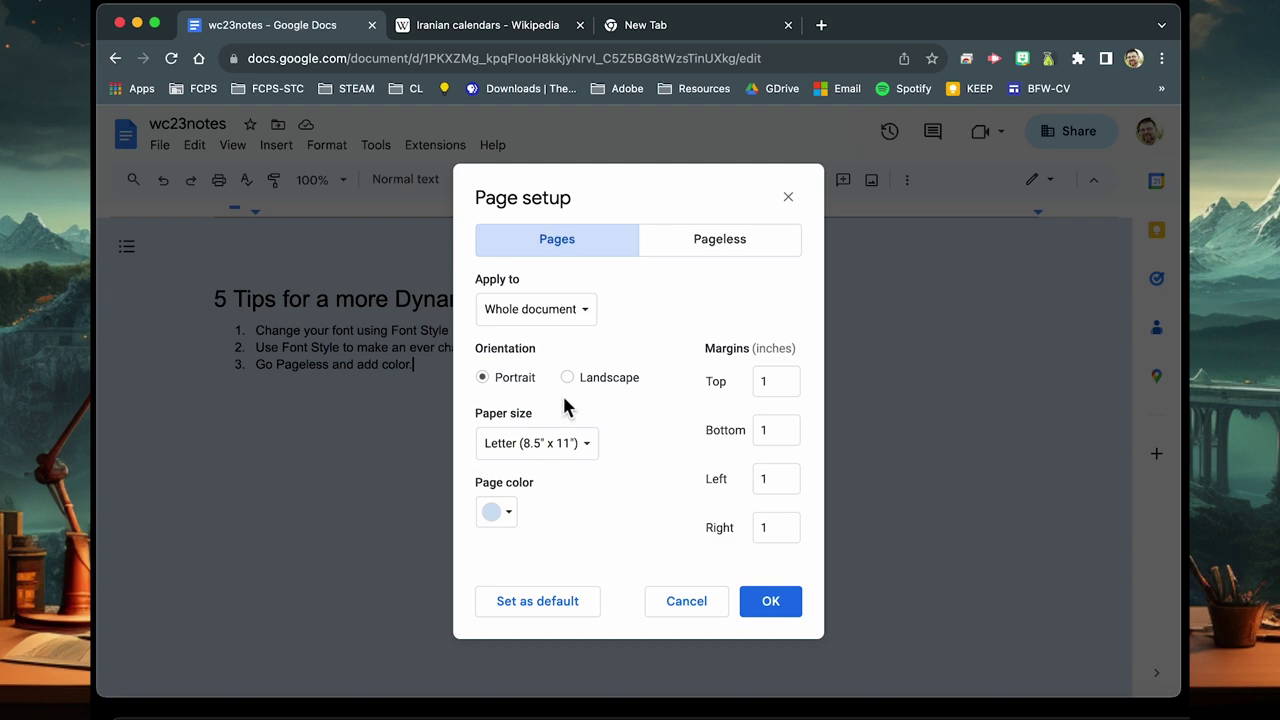
click(772, 606)
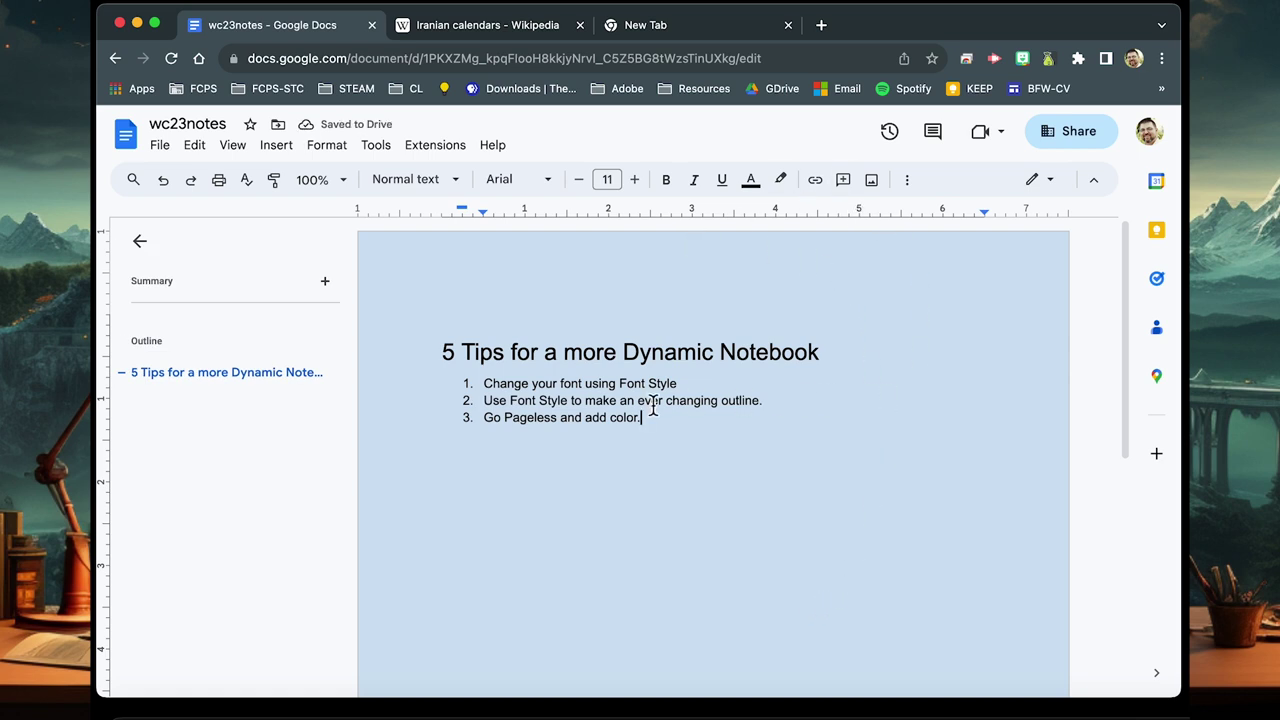
- Switch the document to Pageless with a pale yellow background color
click(162, 147)
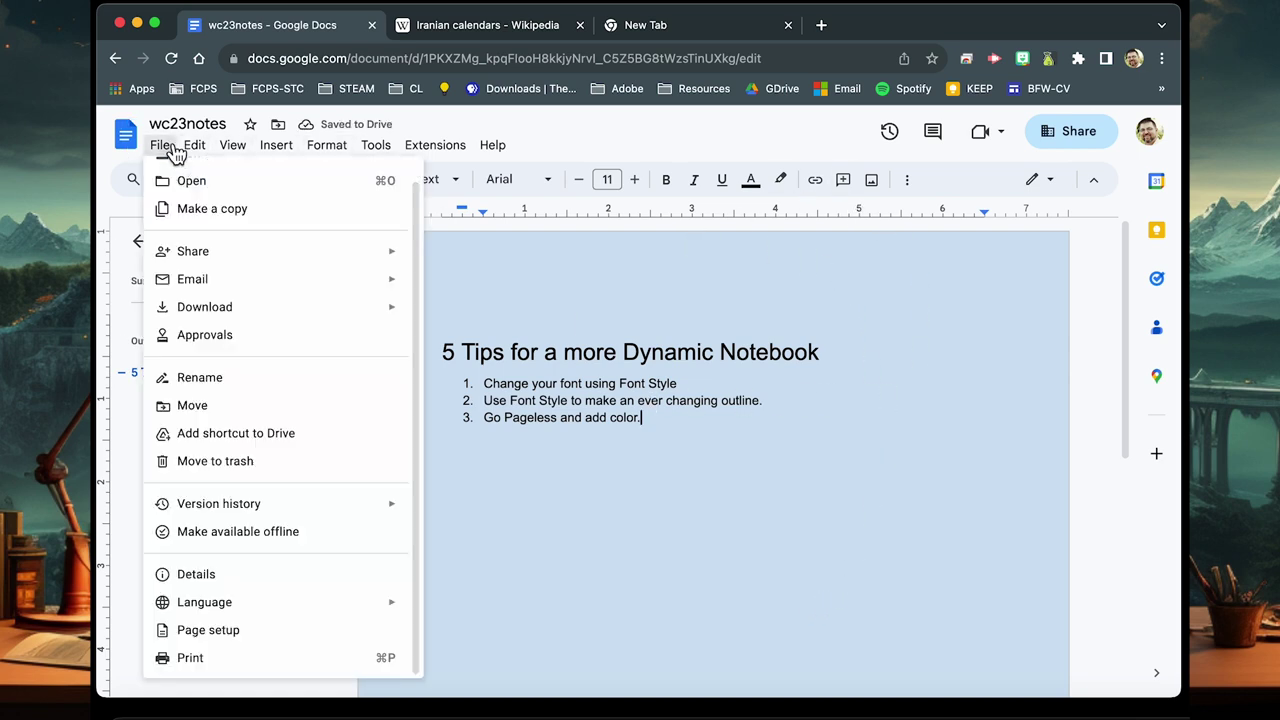
click(229, 630)
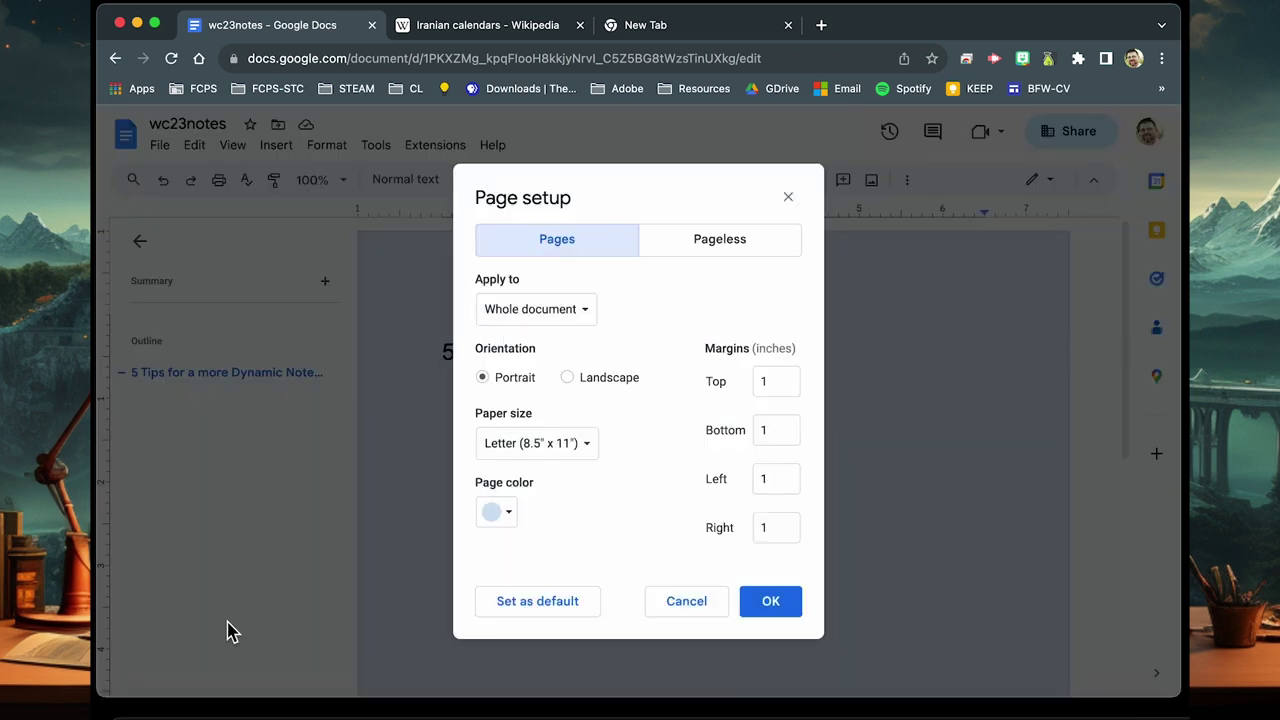
click(770, 245)
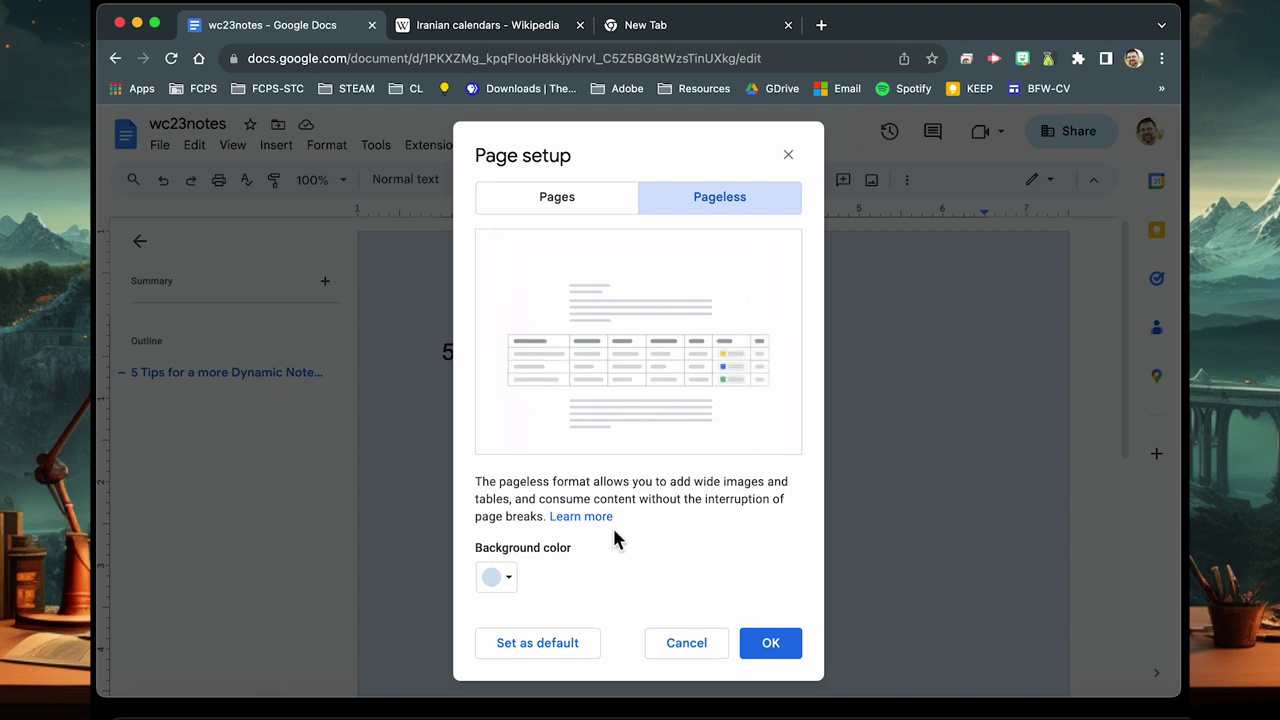
click(505, 580)
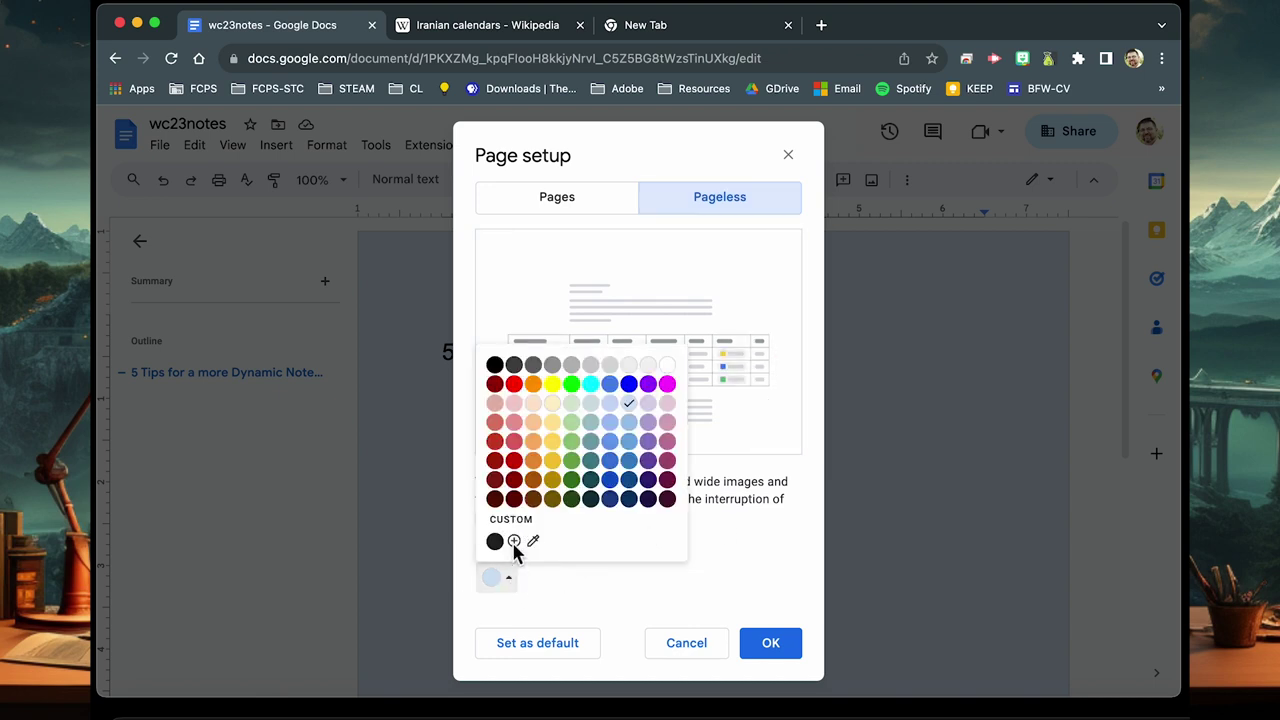
click(556, 408)
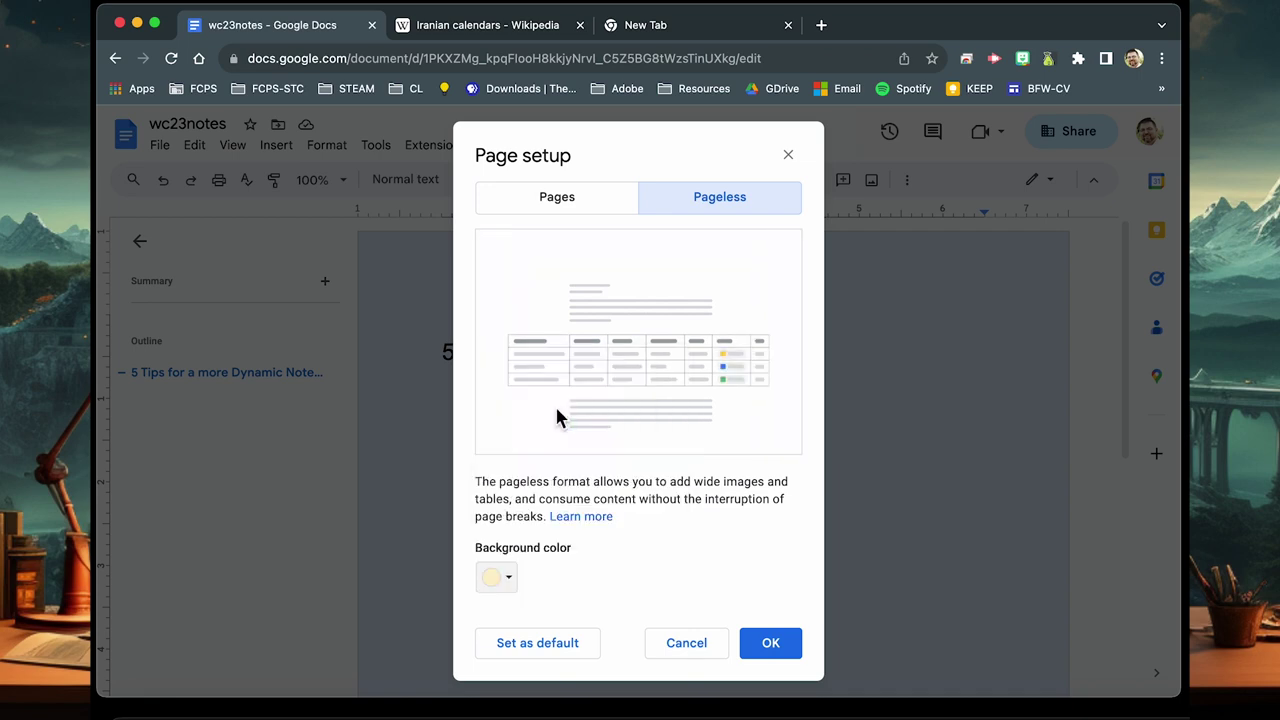
click(780, 658)
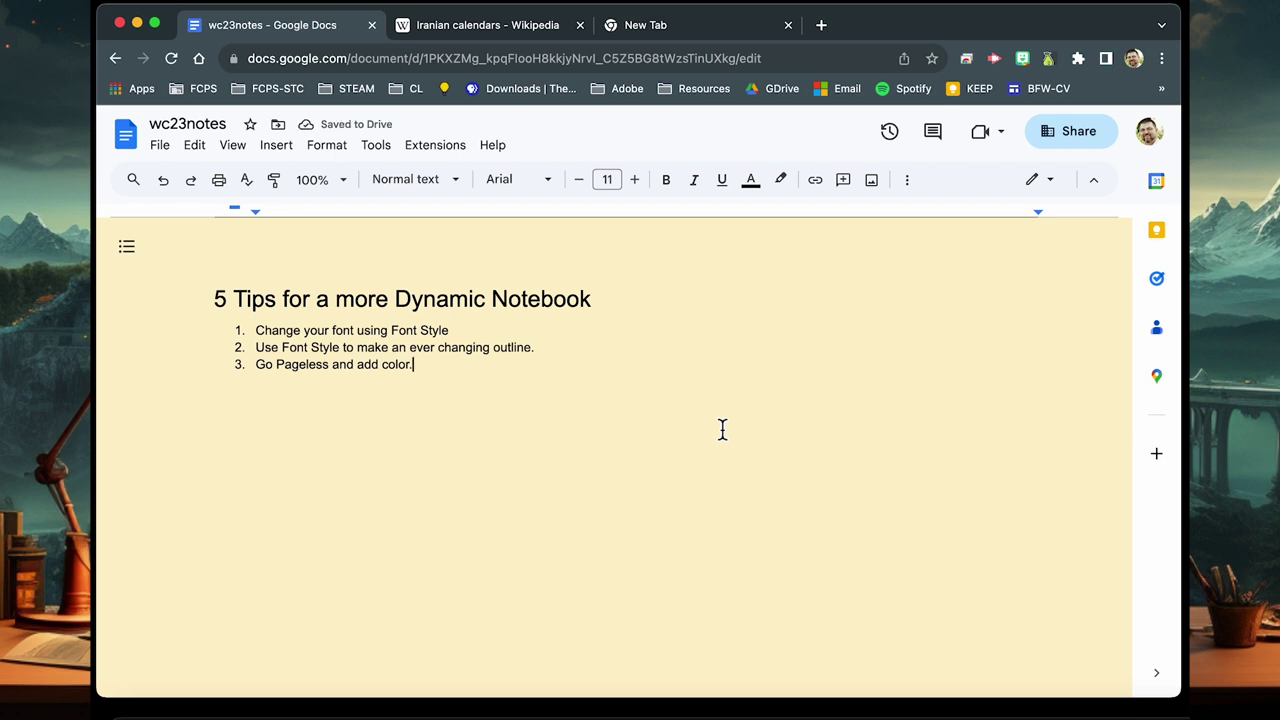
- Open My Drive in Google Drive in the new tab and close the details panel
click(714, 35)
click(1110, 135)
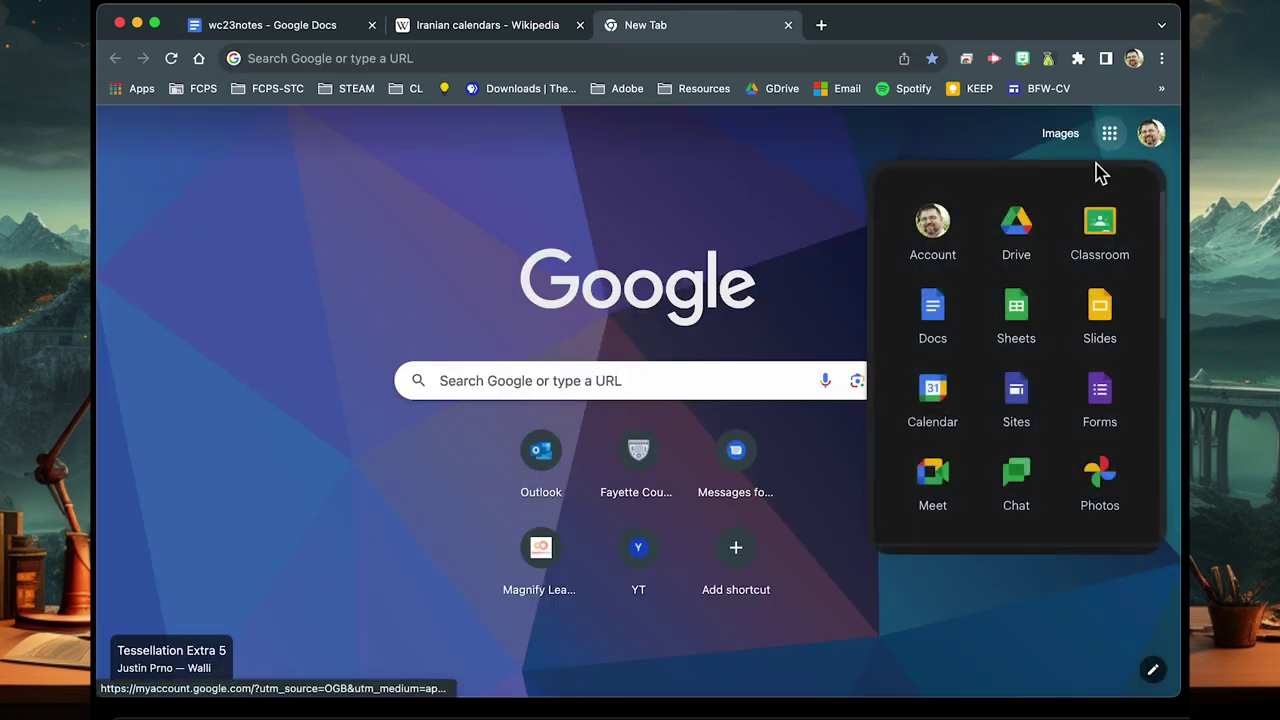
click(1016, 222)
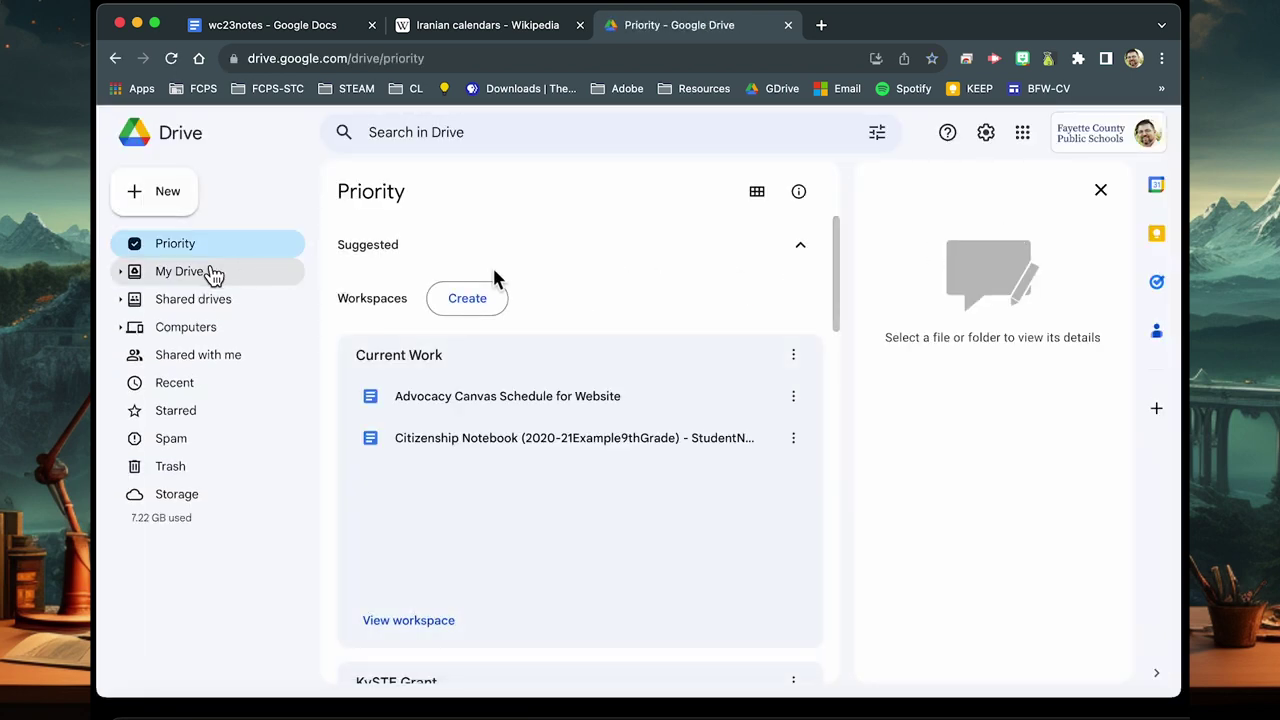
click(210, 272)
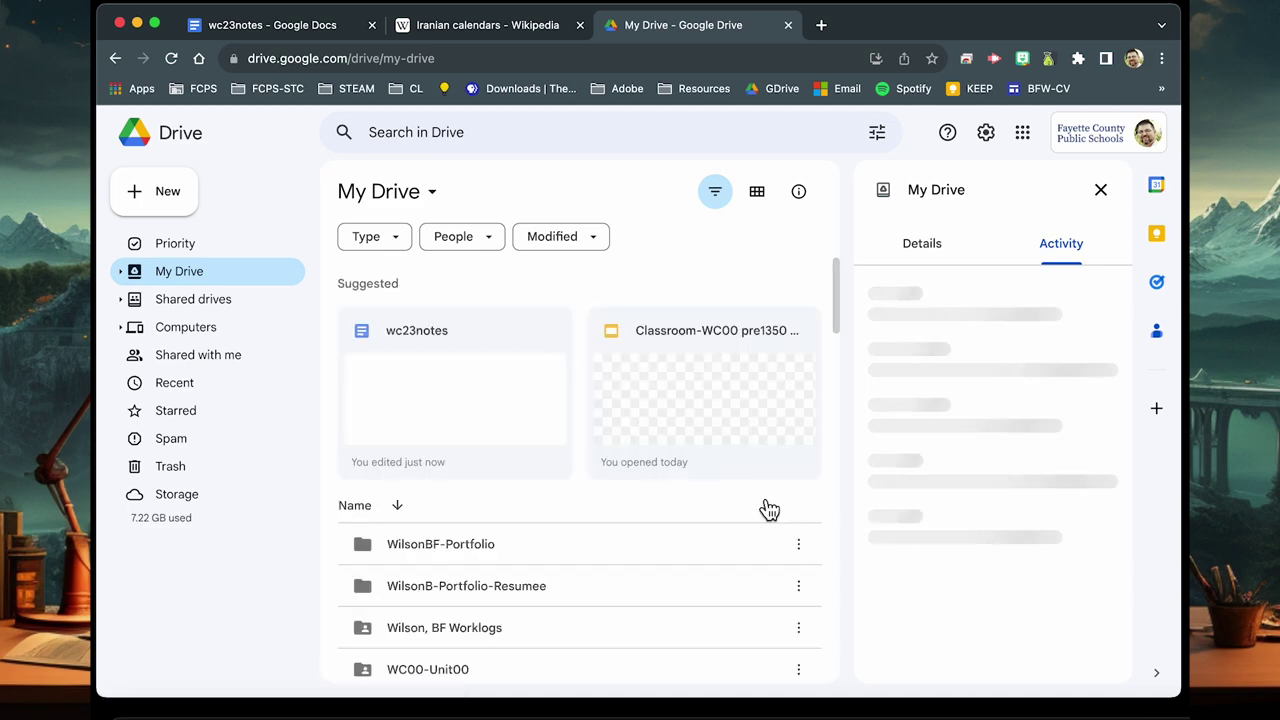
click(1100, 190)
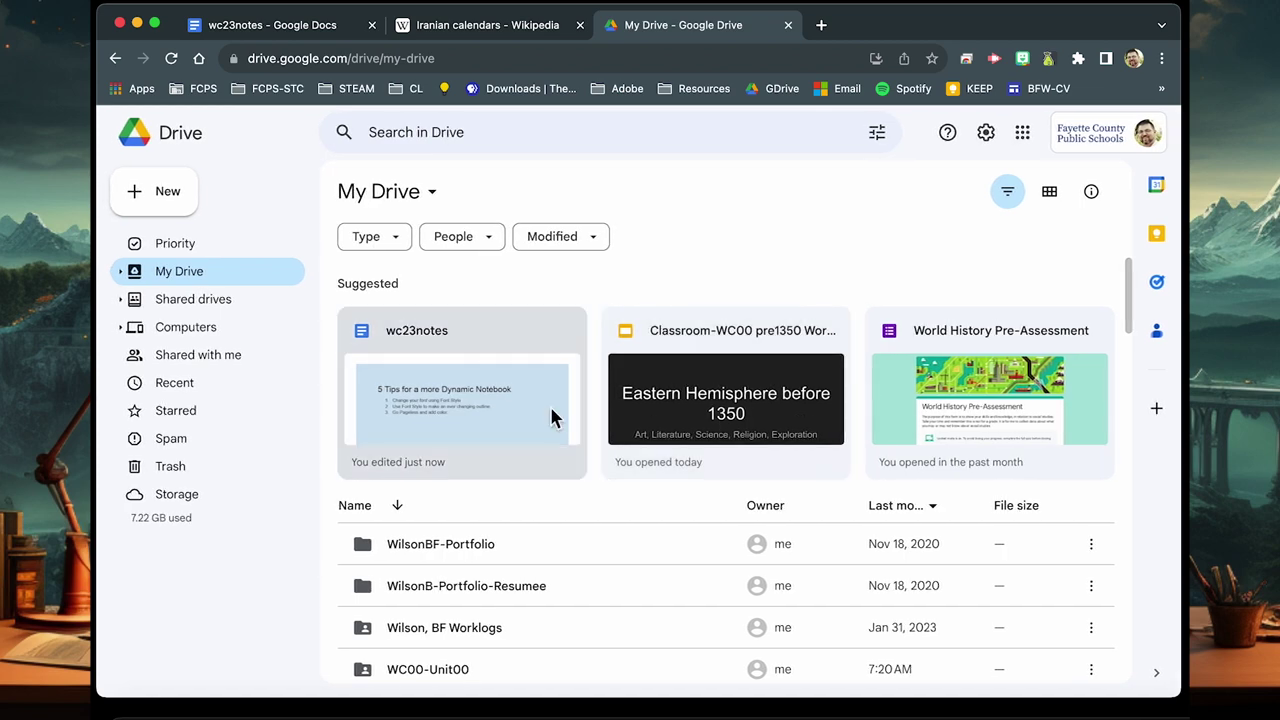
click(1022, 138)
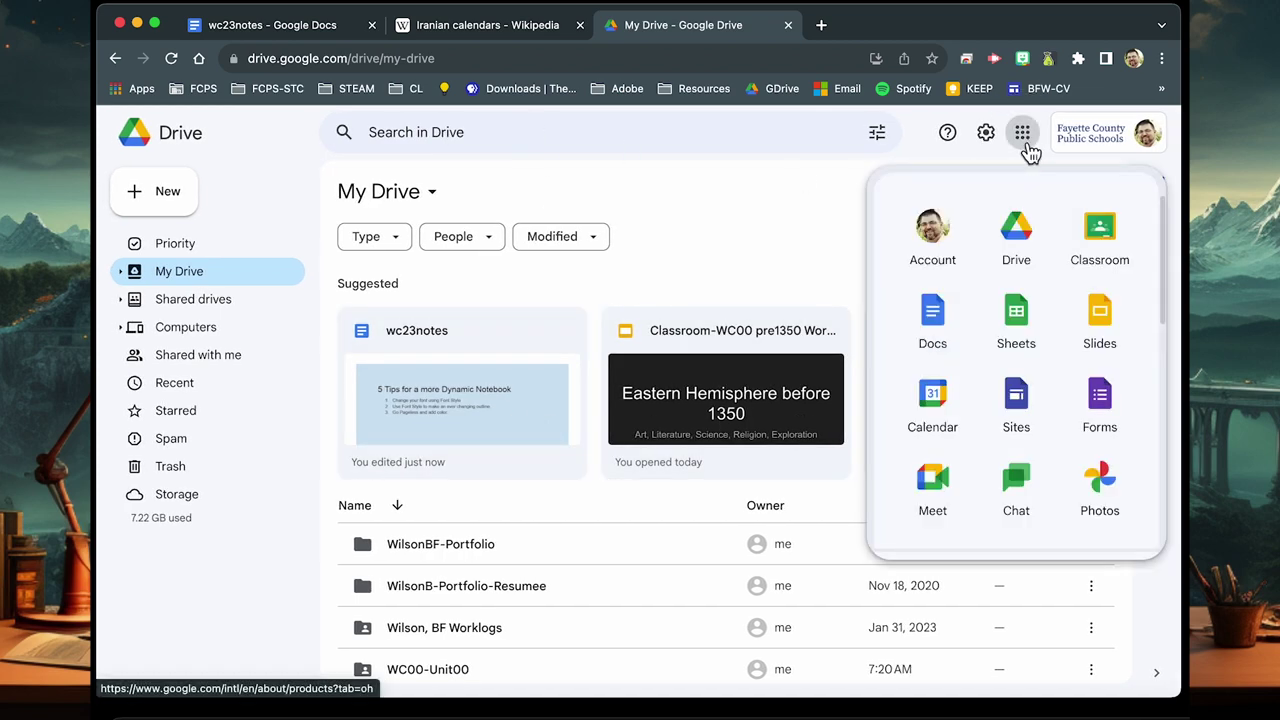
- Open the Google Docs home page and scroll through recent documents, with wc23notes listed first
click(934, 328)
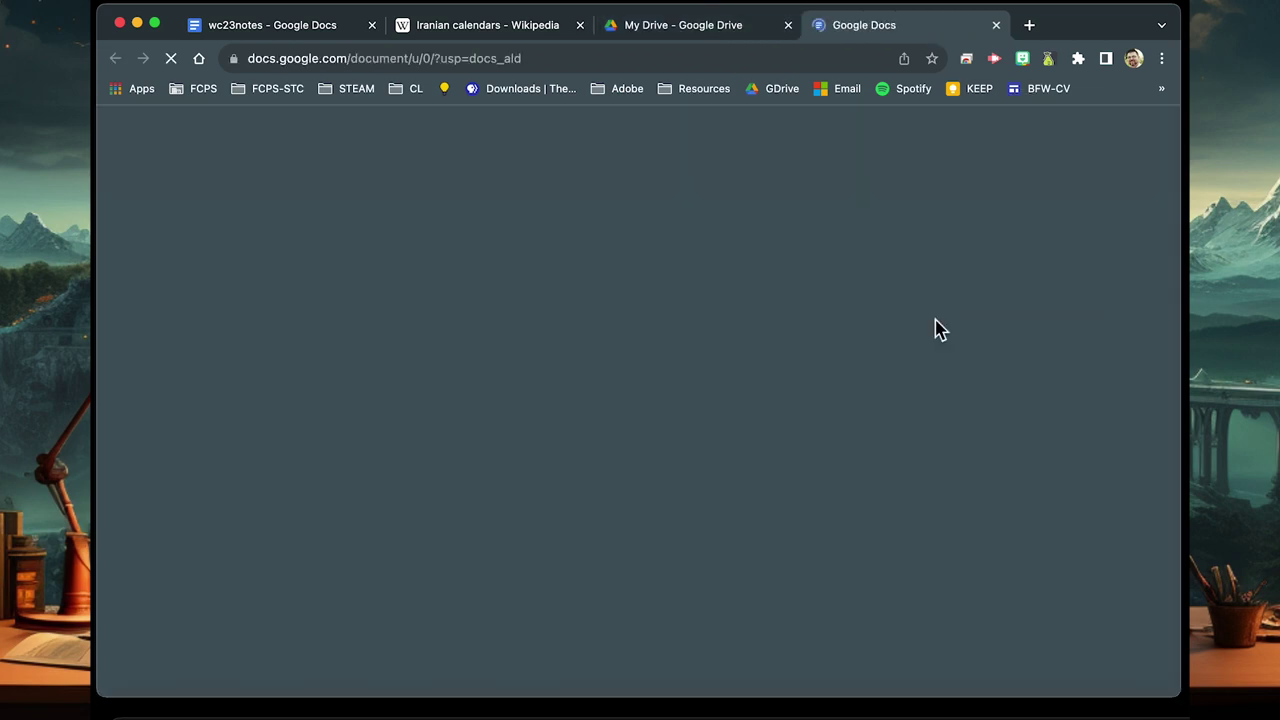
scroll(787, 436, down, 2)
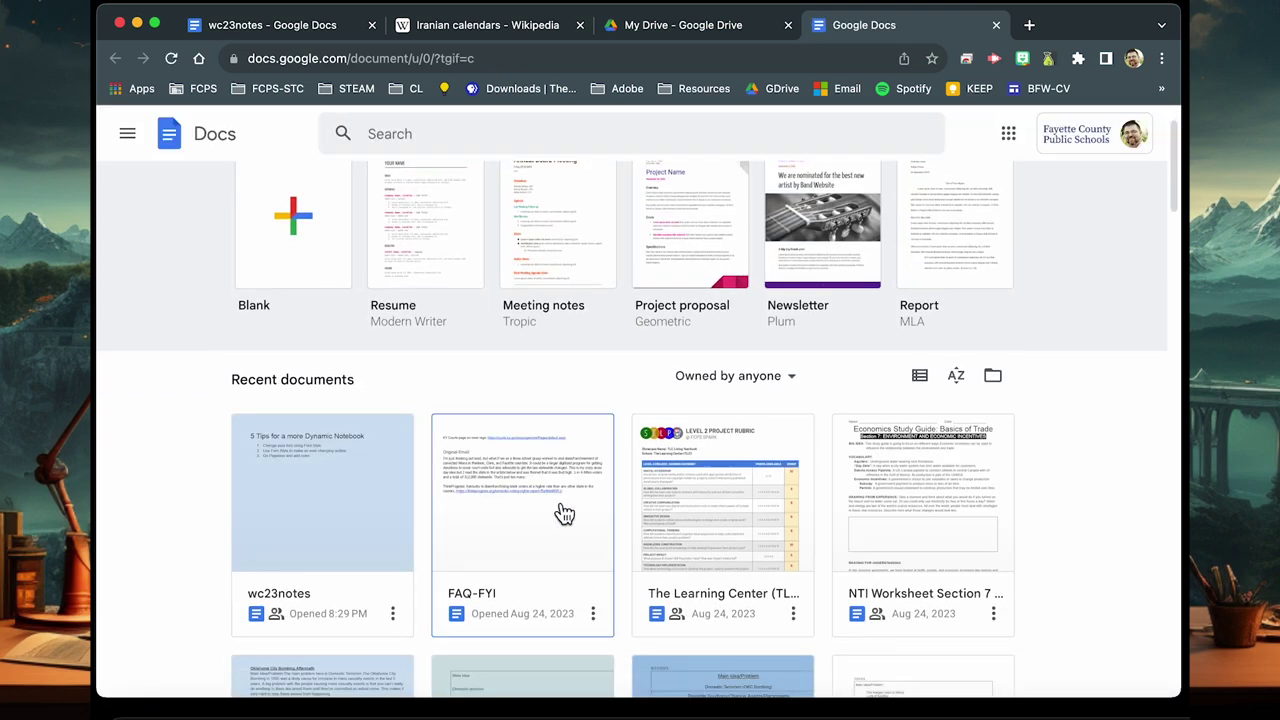
scroll(343, 514, down, 3)
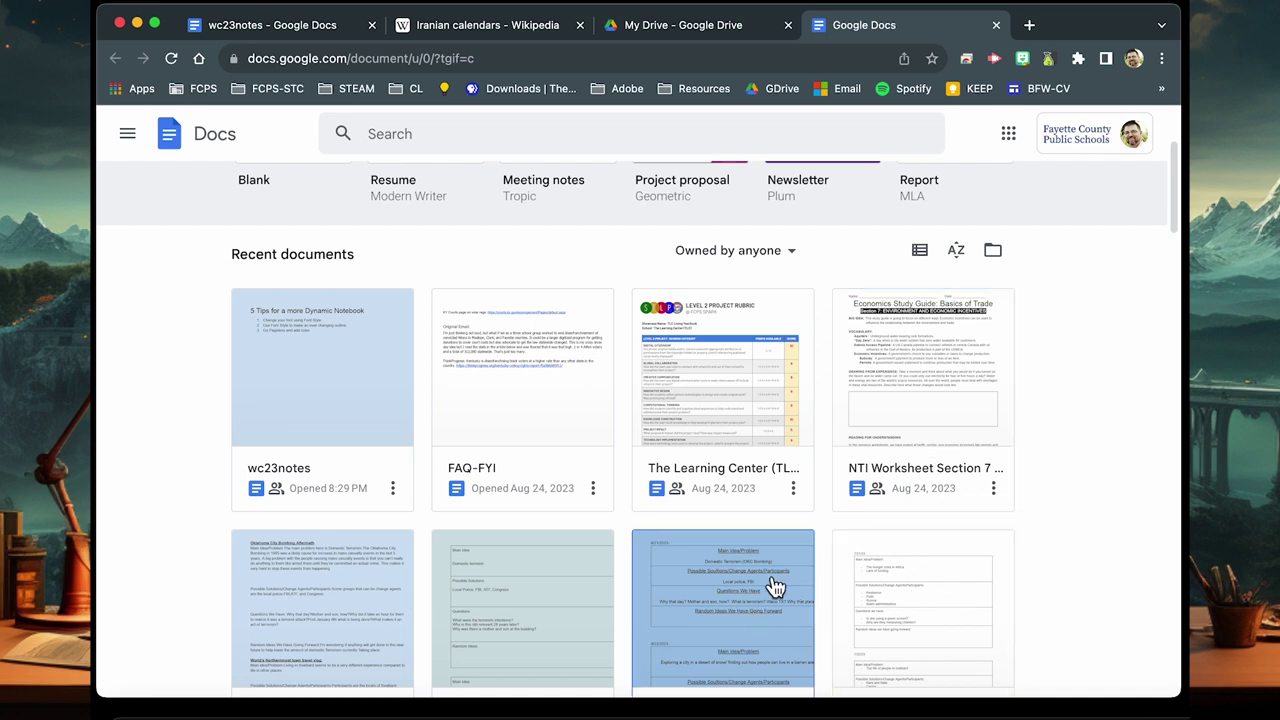
- Add tip 4, 'Use Tables in pageless format to help sort images.', fixing 'pagelss', and end the list
click(318, 30)
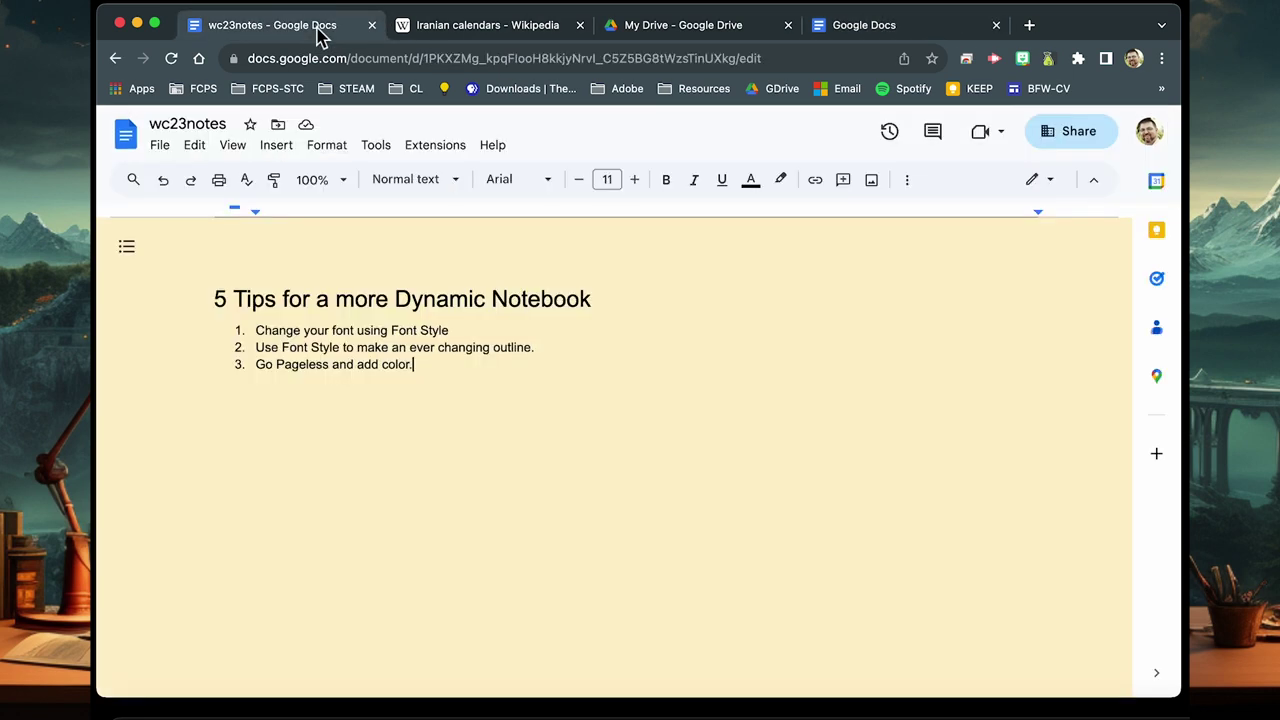
click(437, 364)
key(Return)
text(Use Tables i)
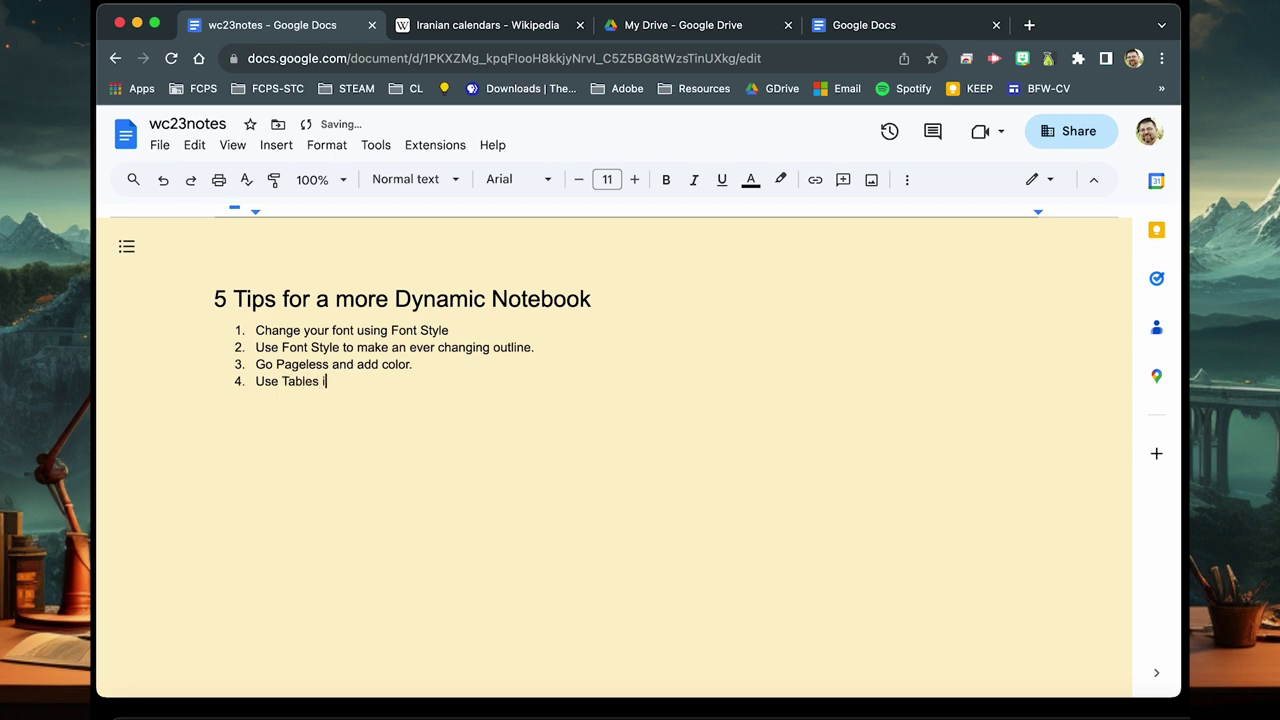
text(n pagelss format to hel)
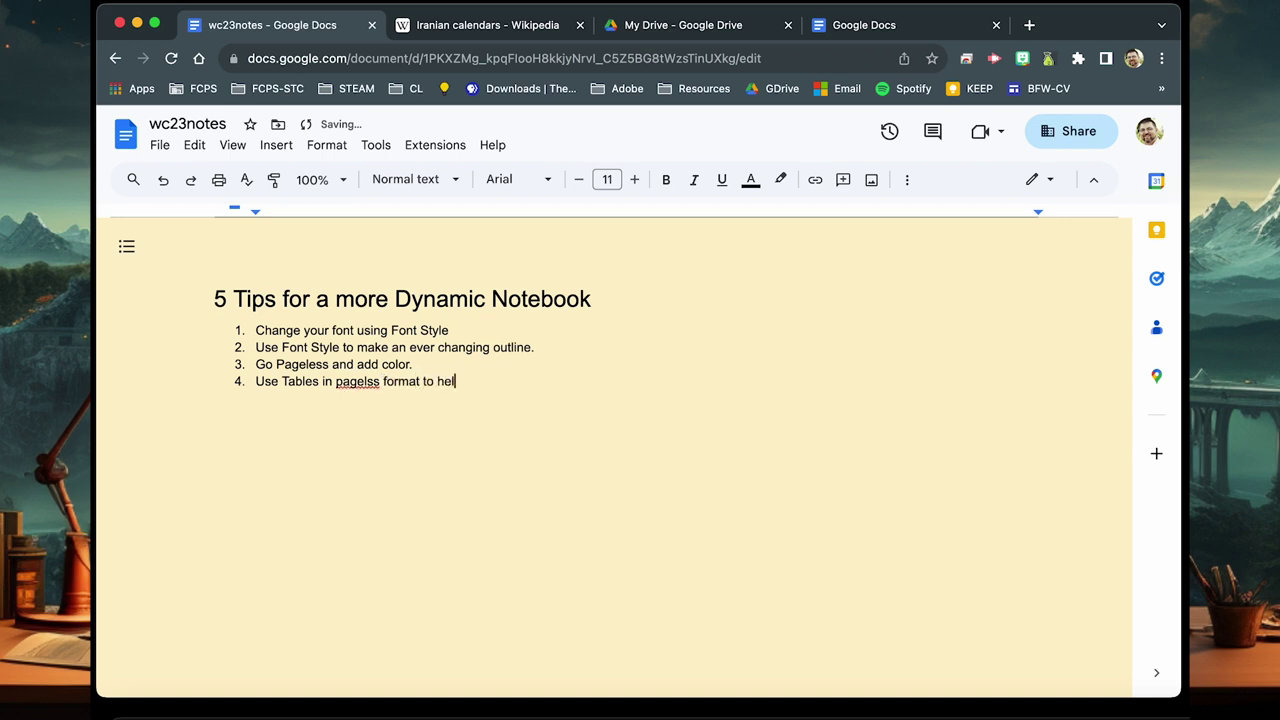
text(p sort images.)
click(365, 385)
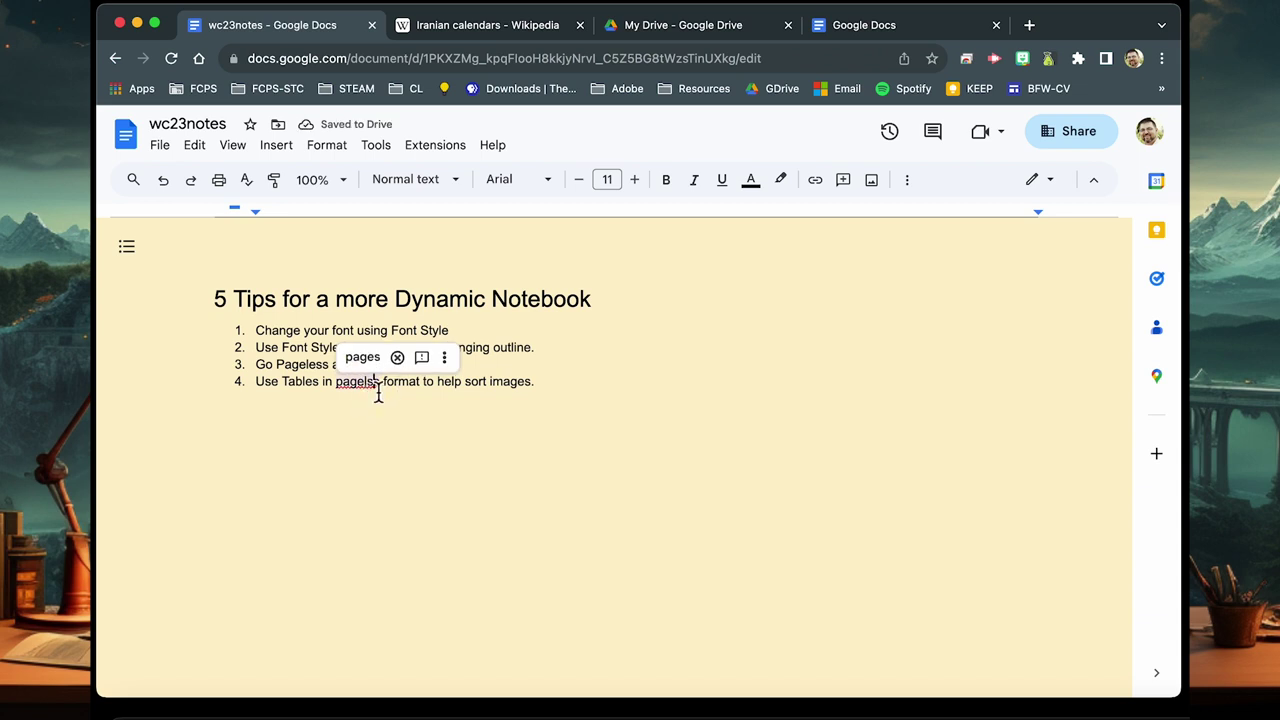
click(367, 384)
text(es)
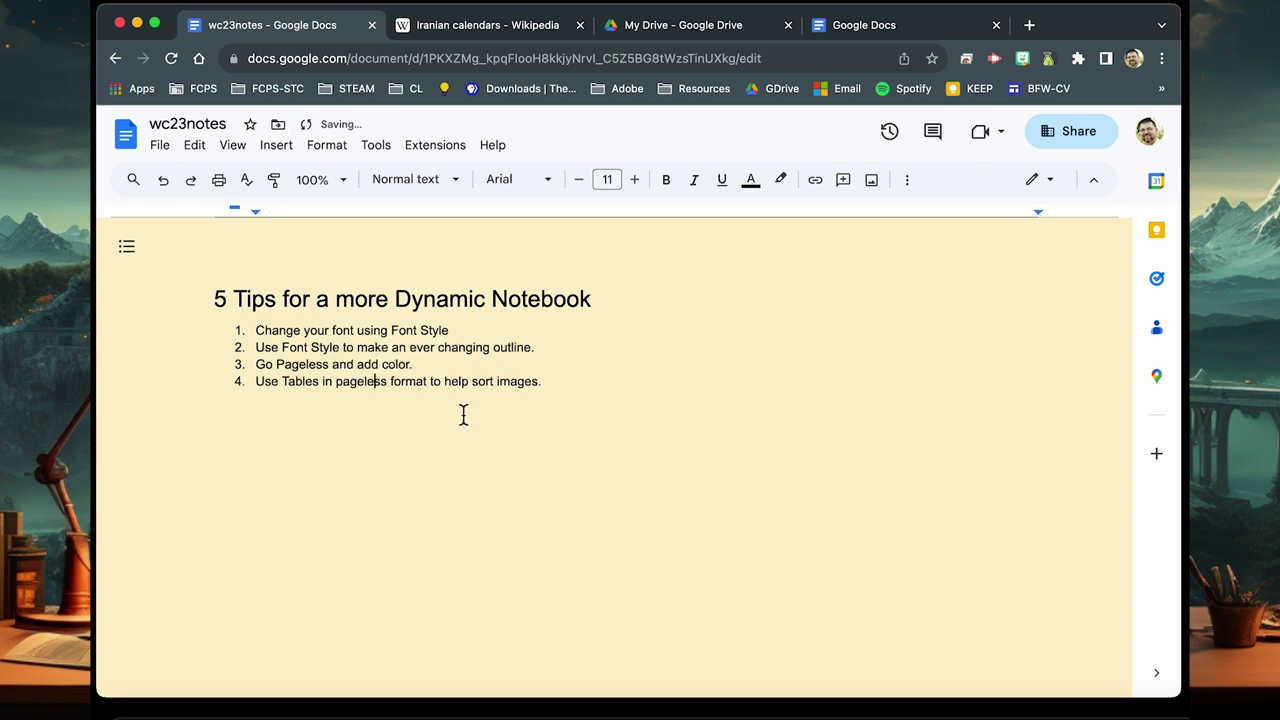
click(550, 390)
key(Return)
key(Return)
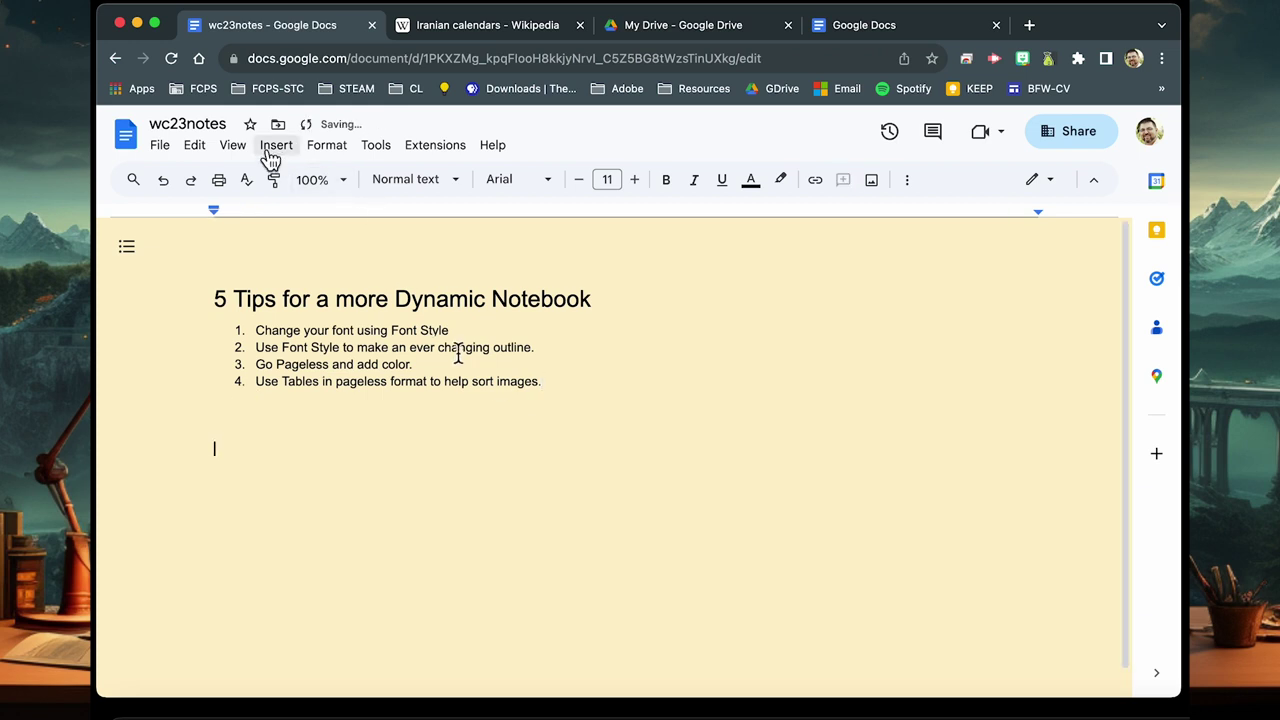
- Insert a four-column, two-row table below the tips list
click(276, 150)
mouse_move(308, 208)
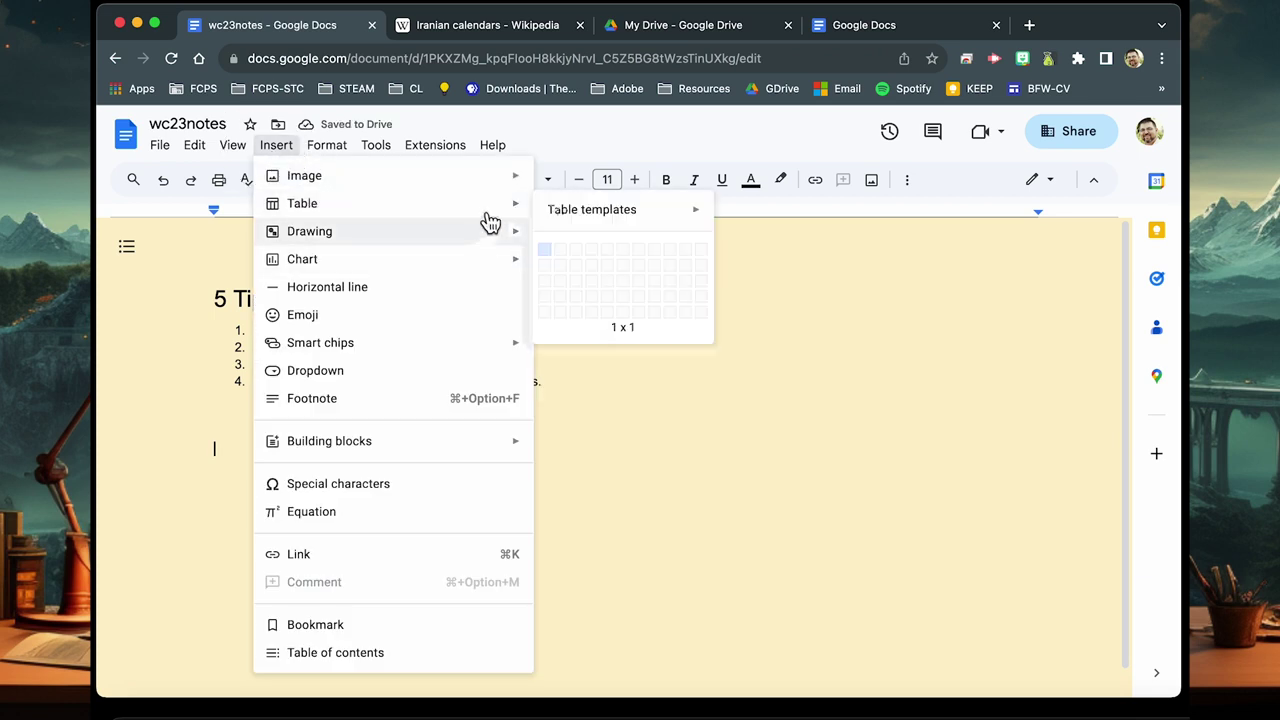
click(589, 267)
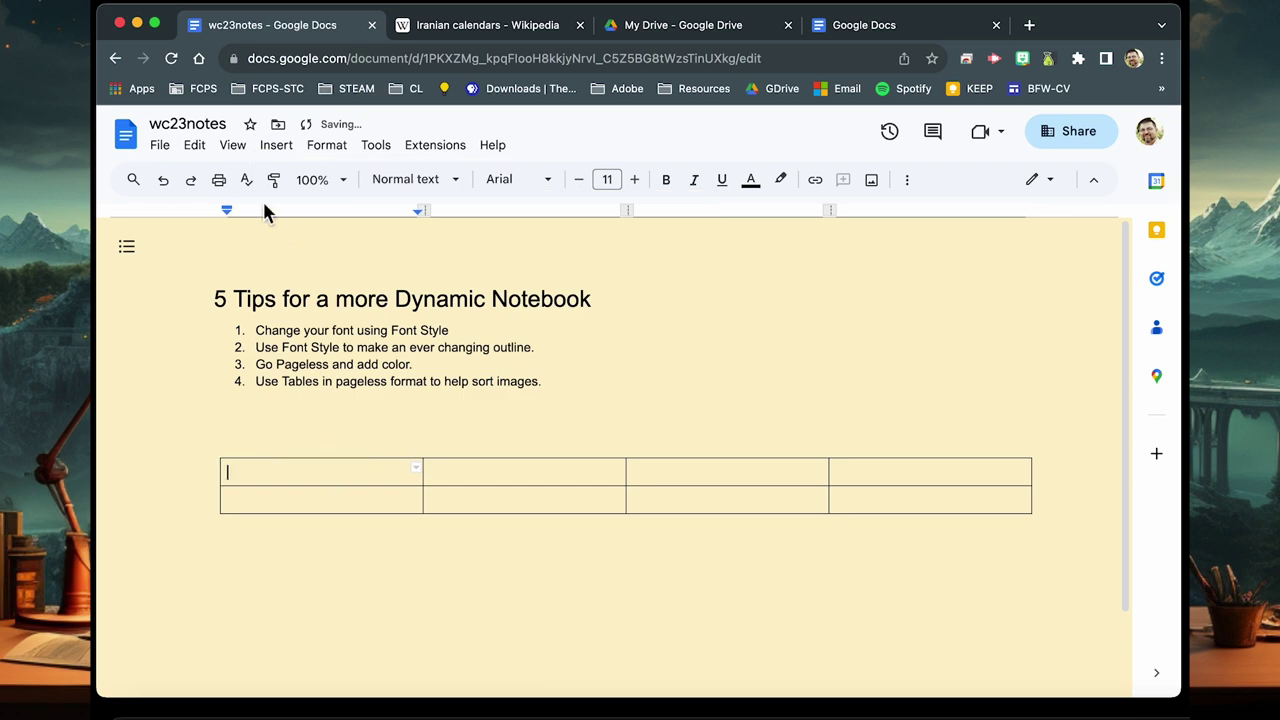
- Place the first map image from Google Drive into the table's first cell
click(277, 147)
mouse_move(326, 183)
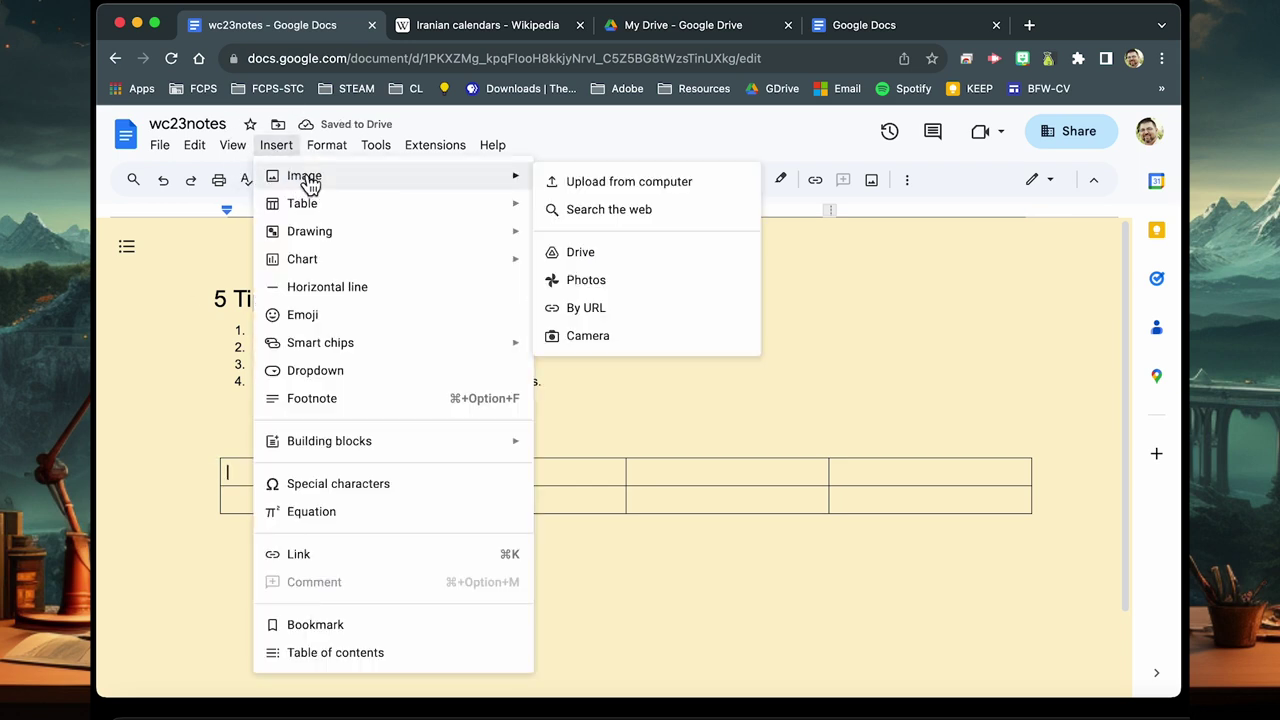
click(585, 260)
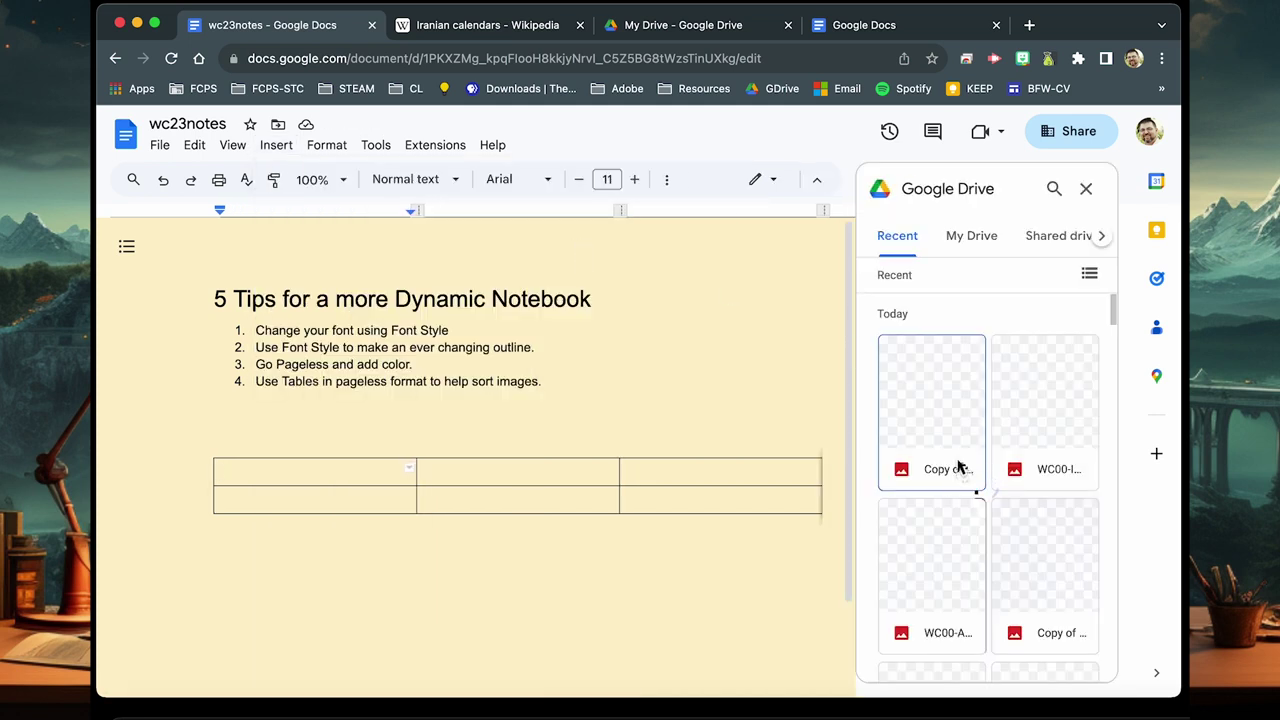
click(960, 400)
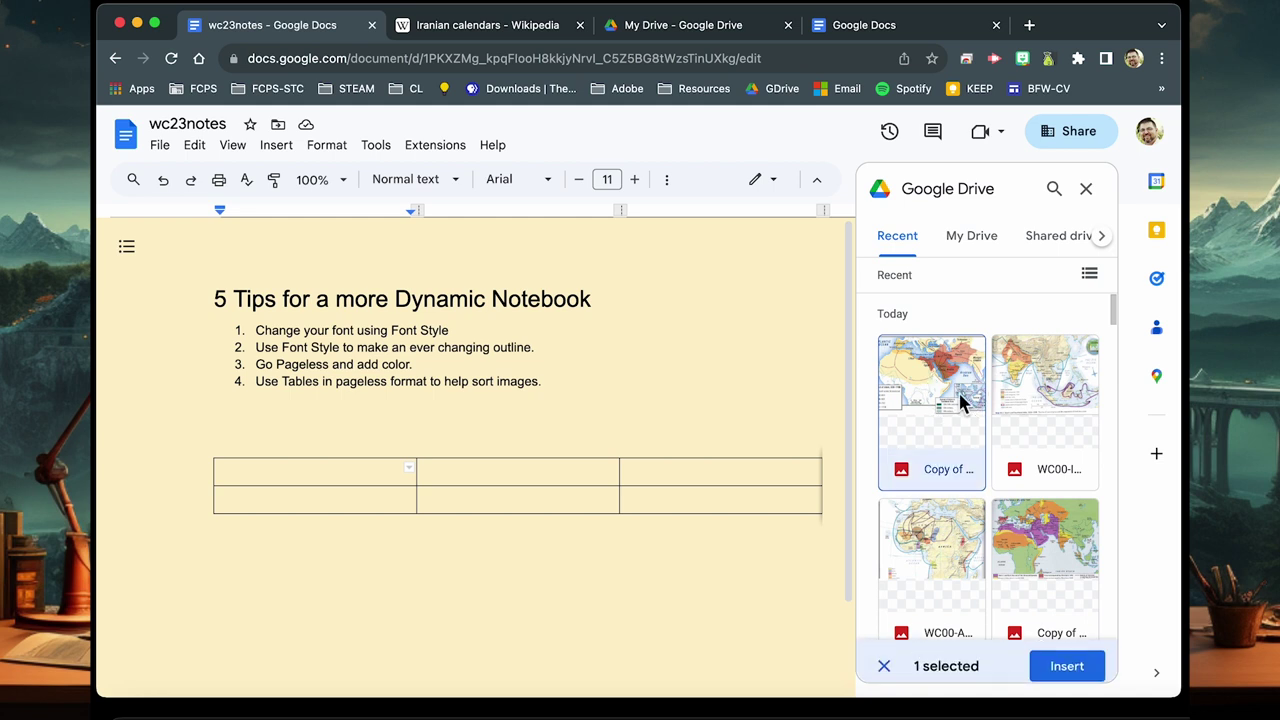
click(1067, 657)
click(375, 603)
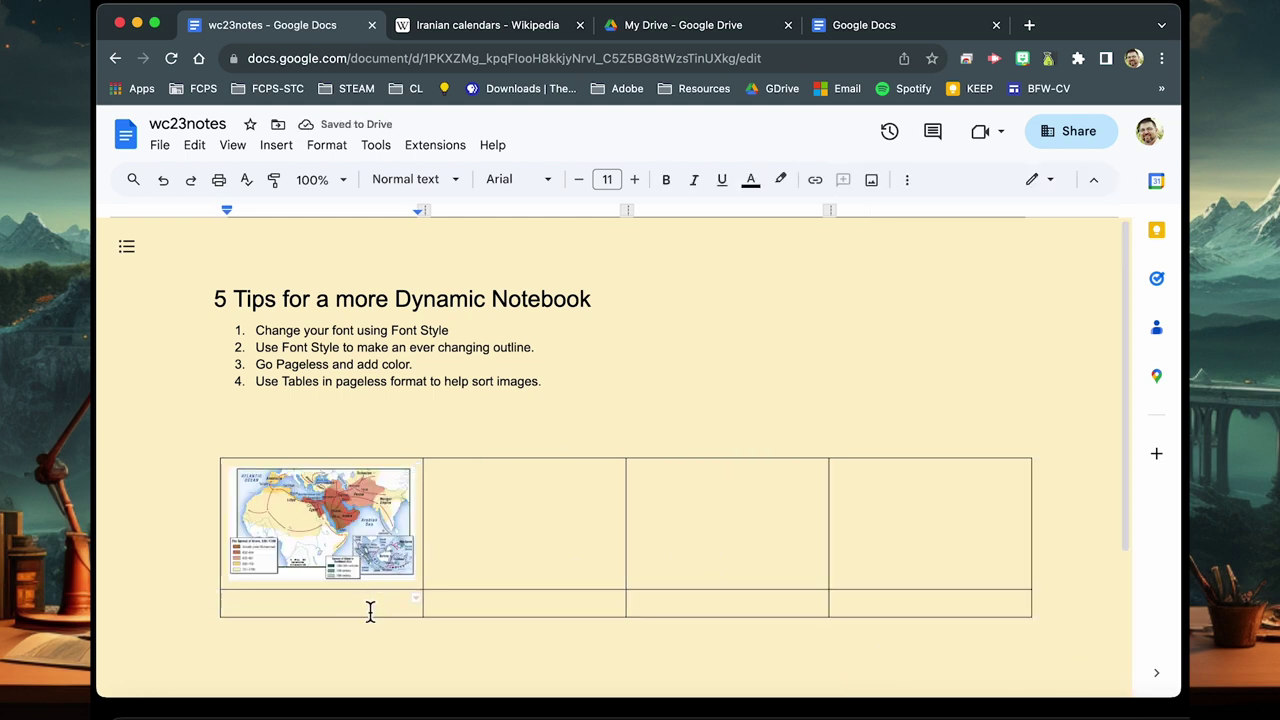
- Begin the caption under the map: 'This tells me about the diffenent periods of expansion for Islamic kin'
text(This tells)
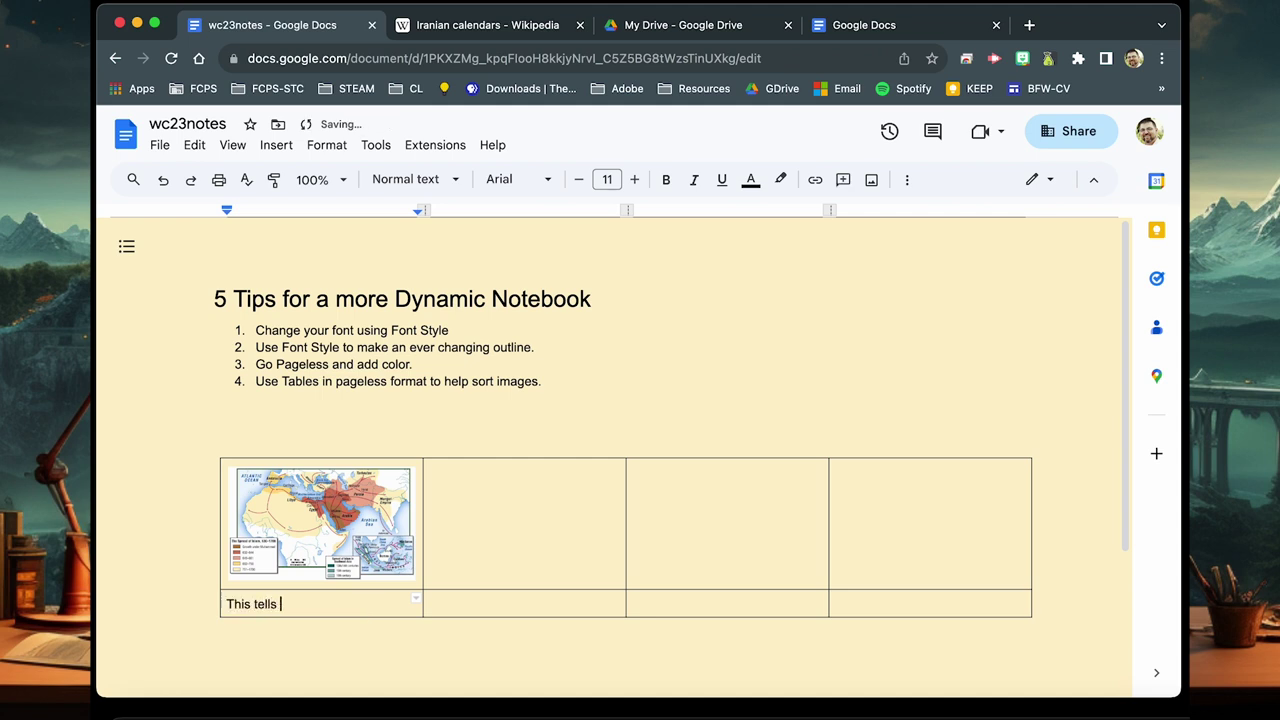
text( me about the )
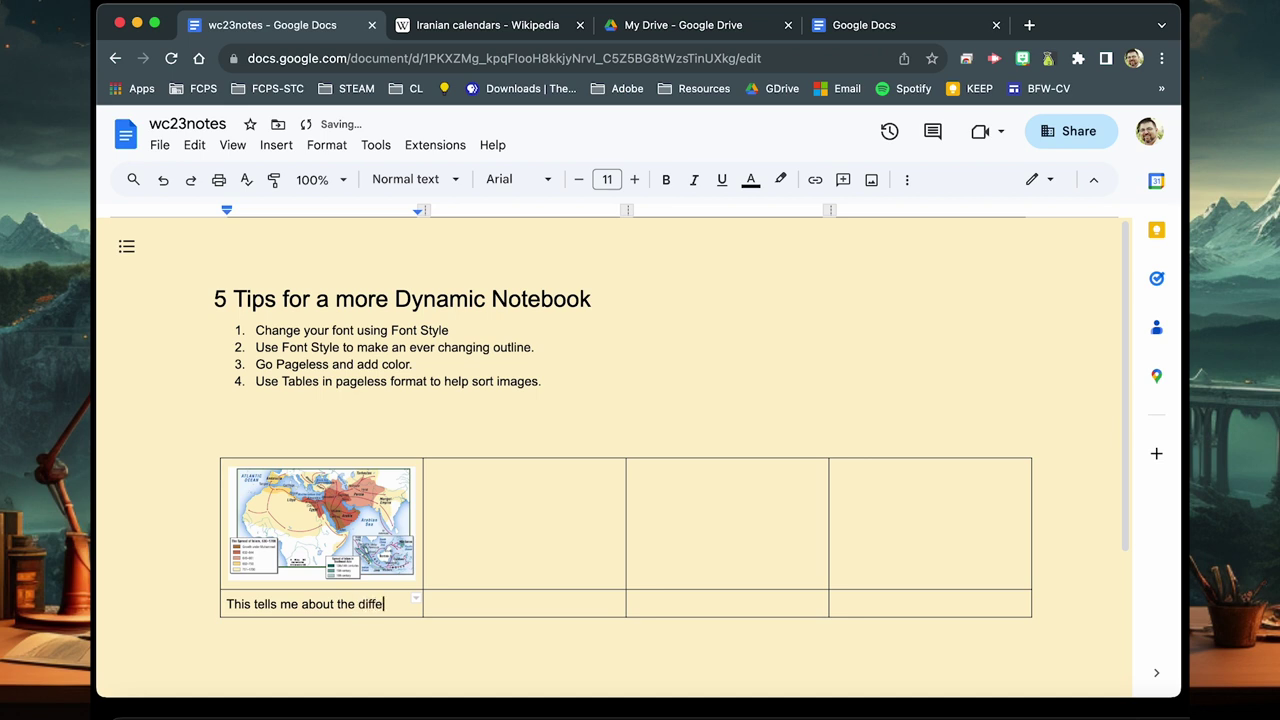
text(diffe)
text(nent )
text(period)
text(s of expansion for Isl)
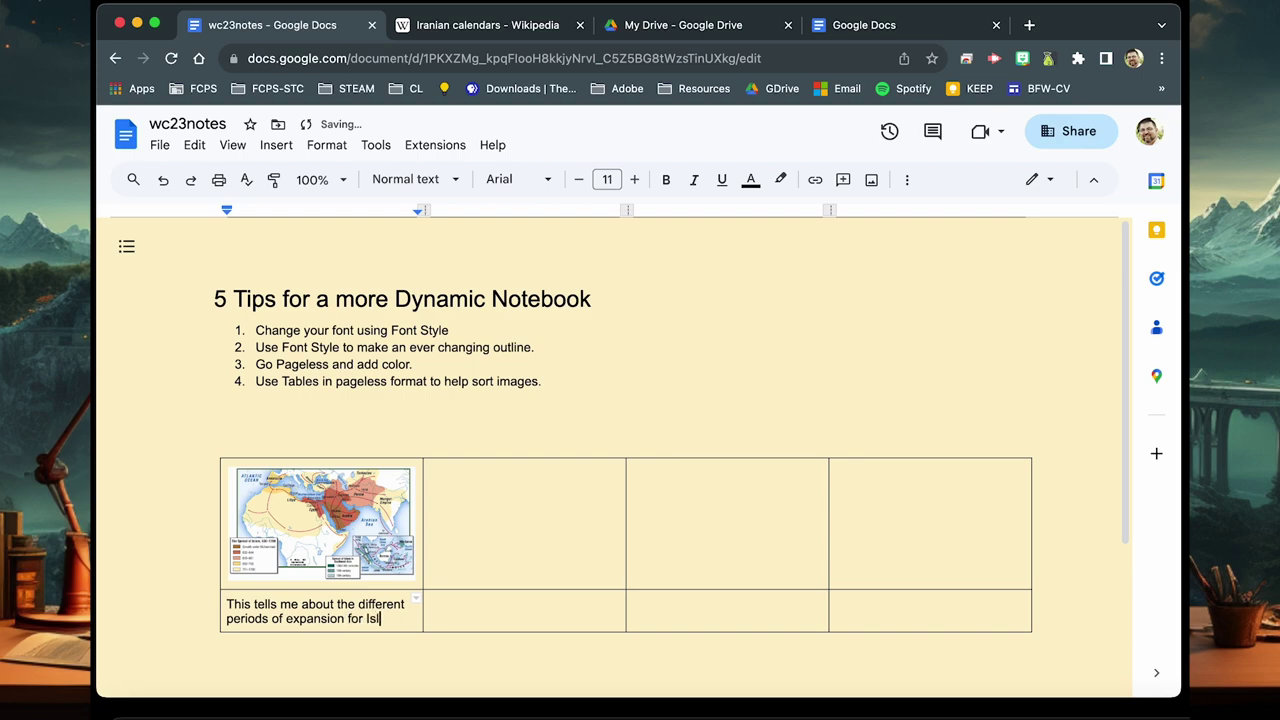
text(amic kingdoms in the Middle East, N. Africa, and India.)
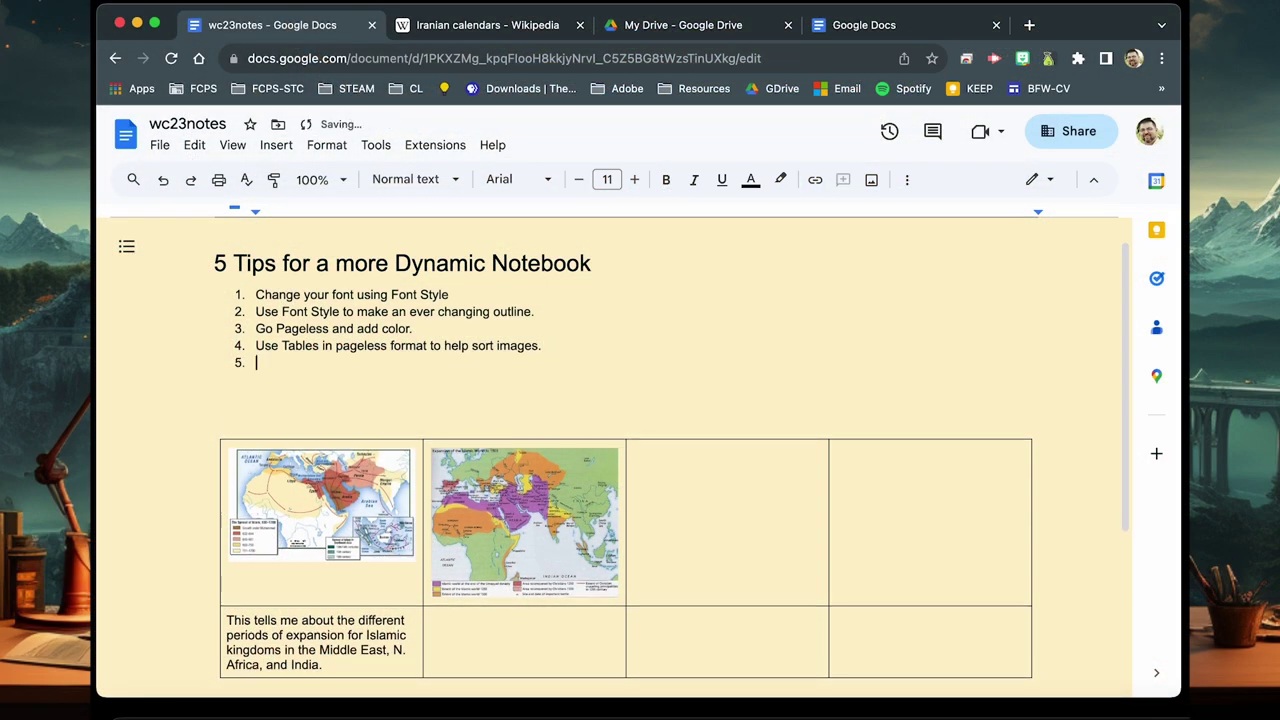
- Start the fifth tip with 'Ude the citation tool to help you n'
text(Ude the citation tool)
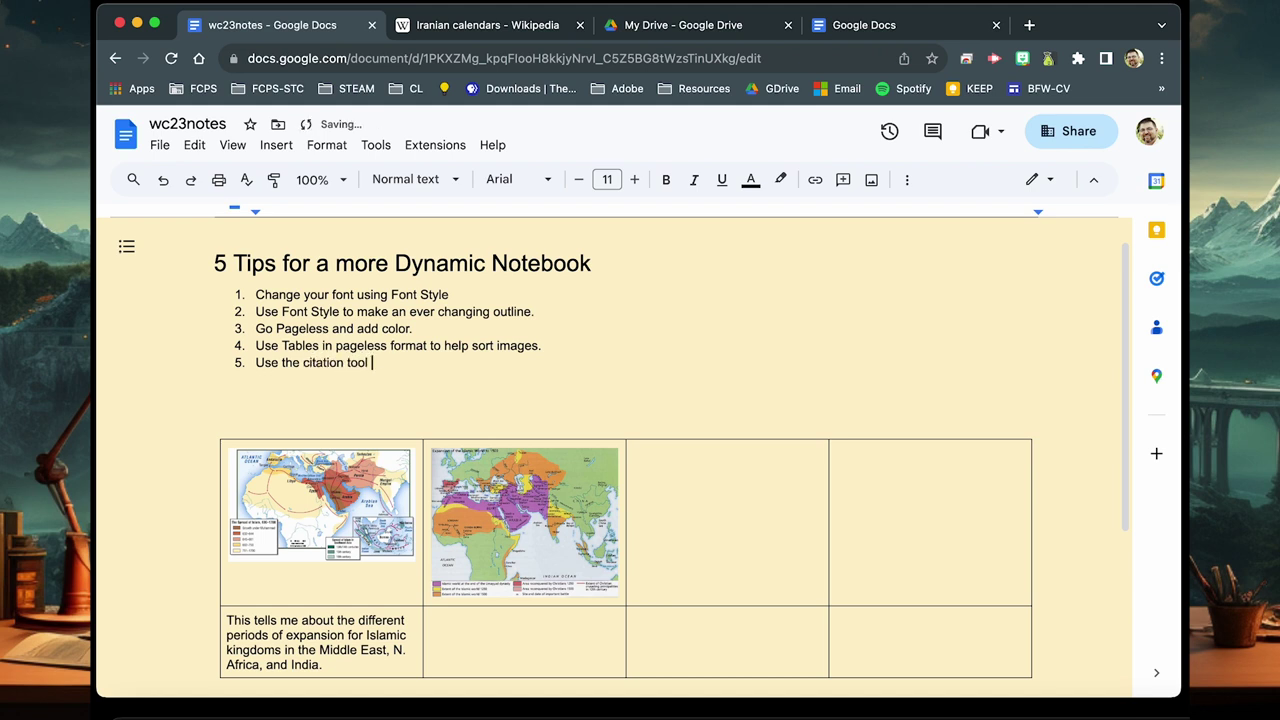
text( to help you)
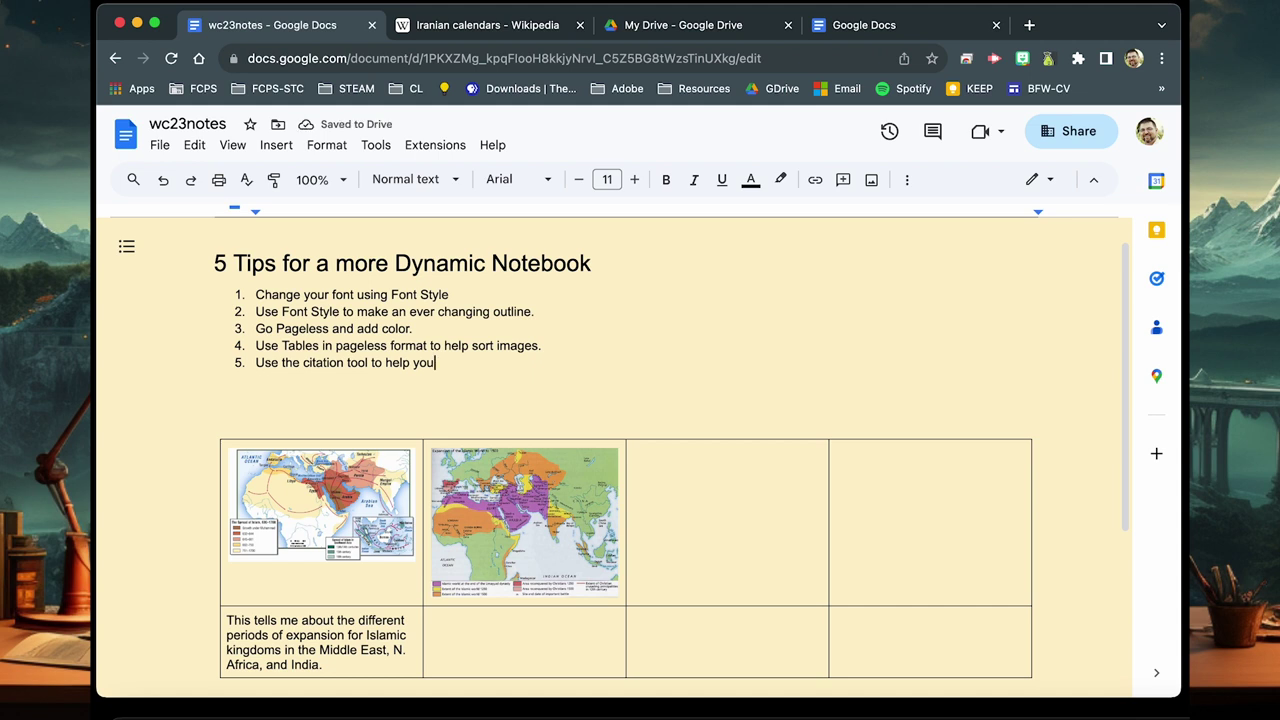
text( not plagerize.)
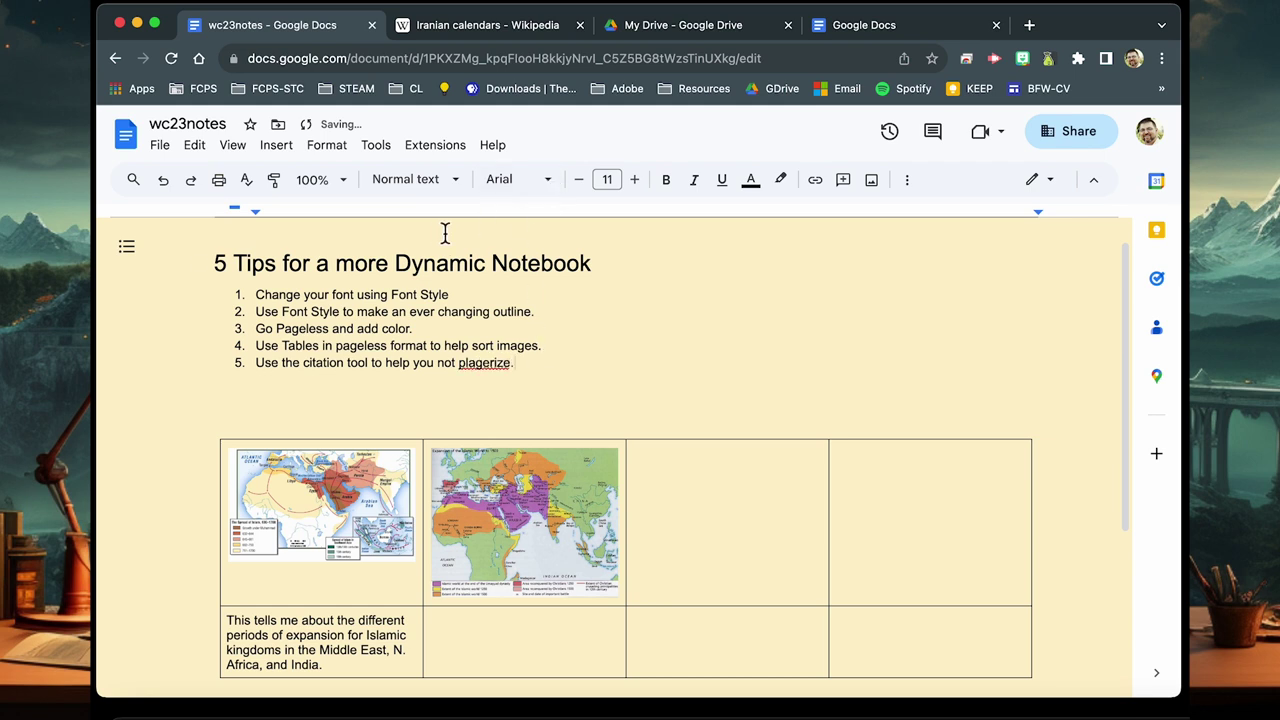
- Search the menus for 'cita' and open the Citations sidebar
click(376, 146)
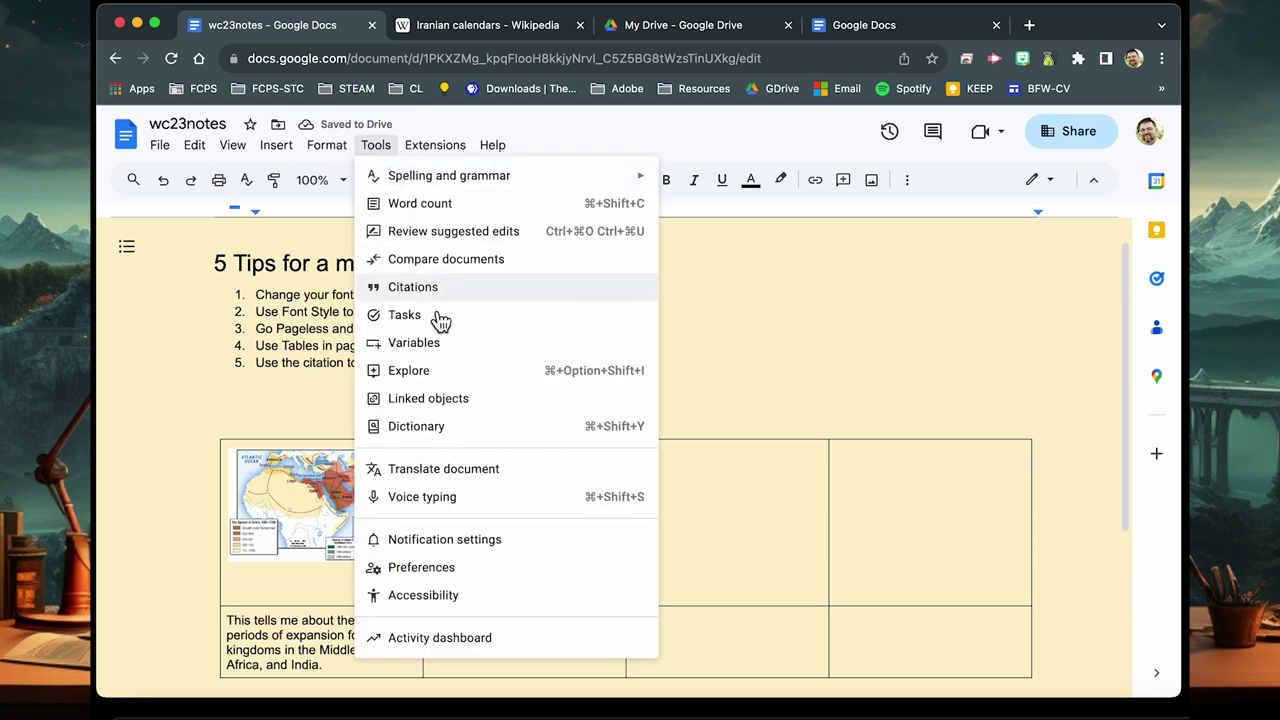
click(385, 155)
click(386, 152)
click(378, 150)
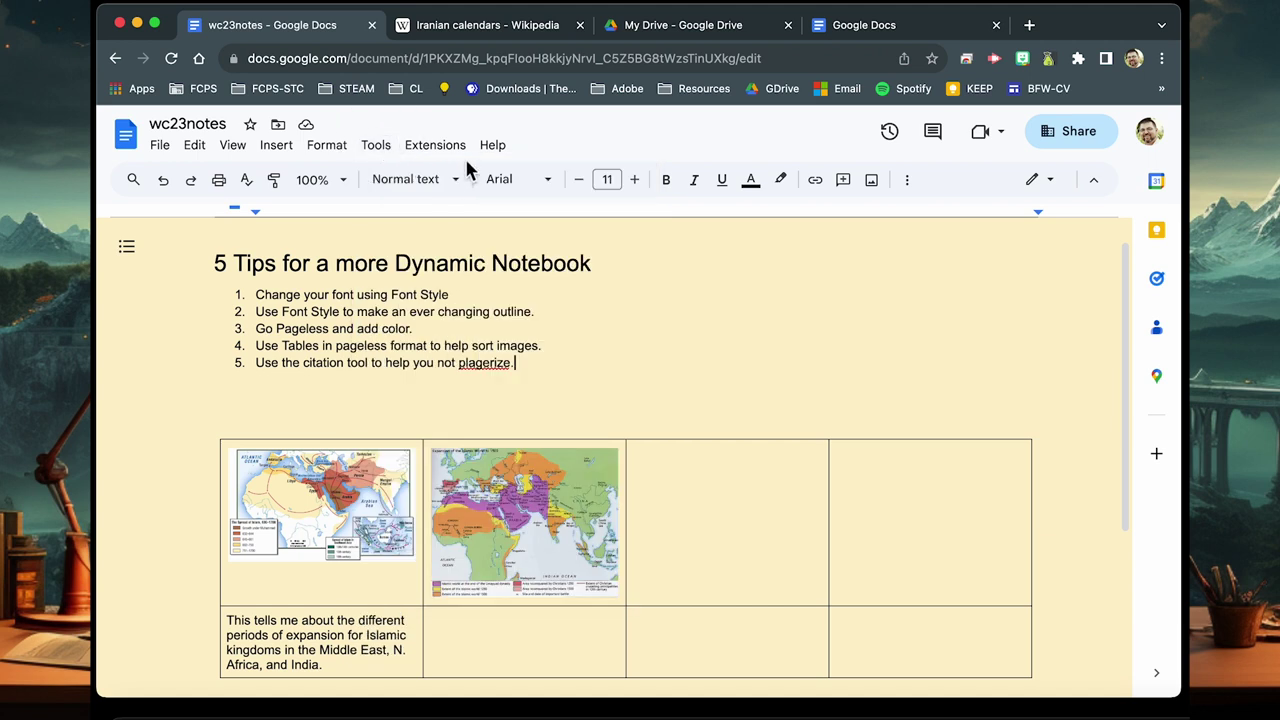
click(495, 150)
click(586, 186)
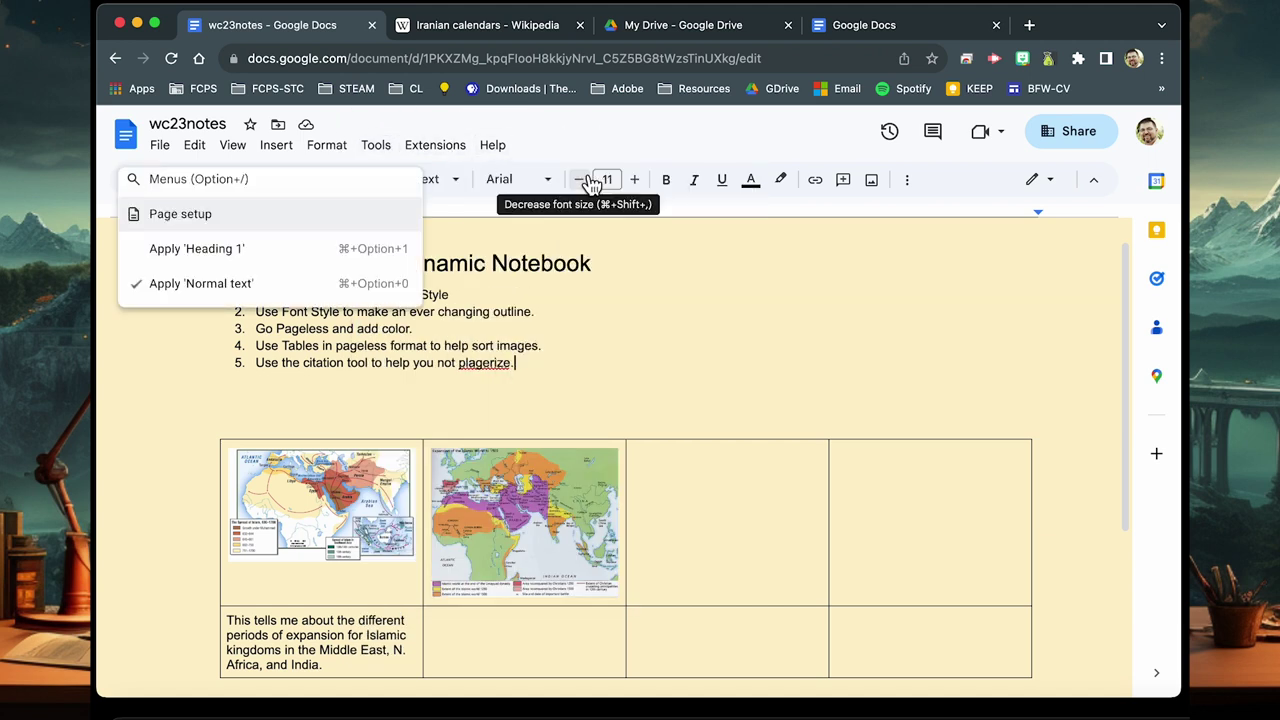
text(cita)
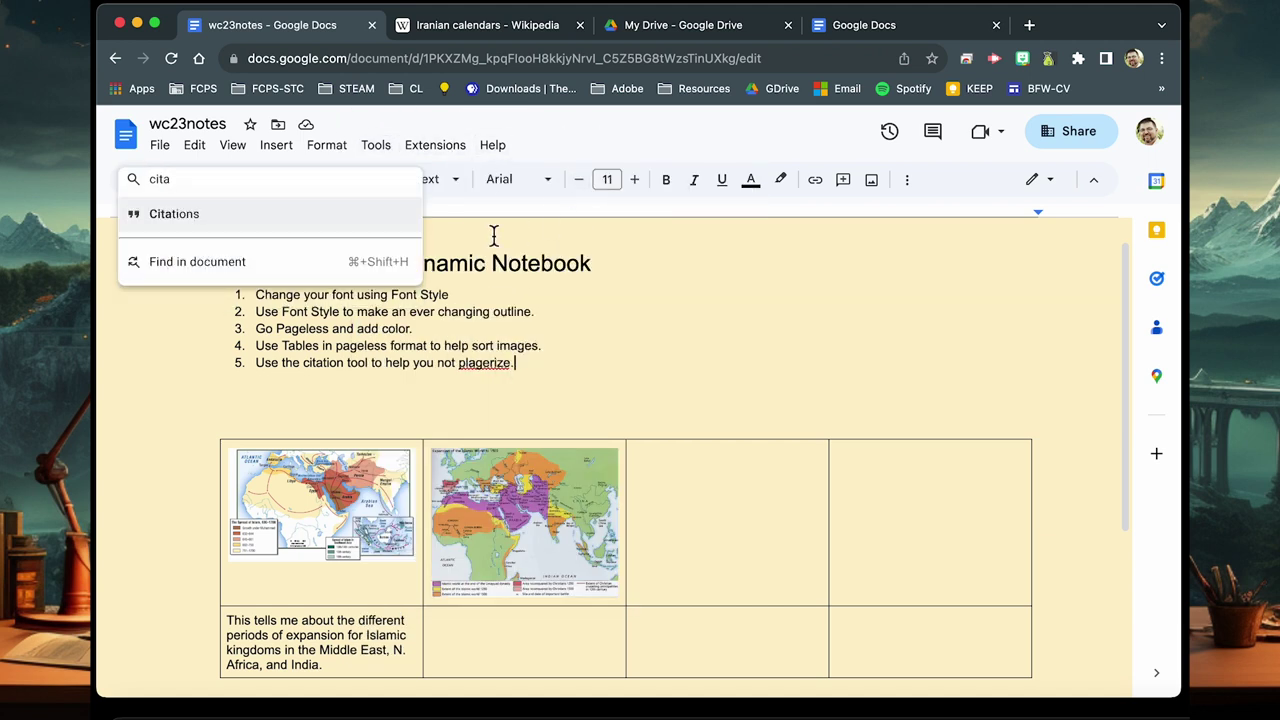
click(388, 228)
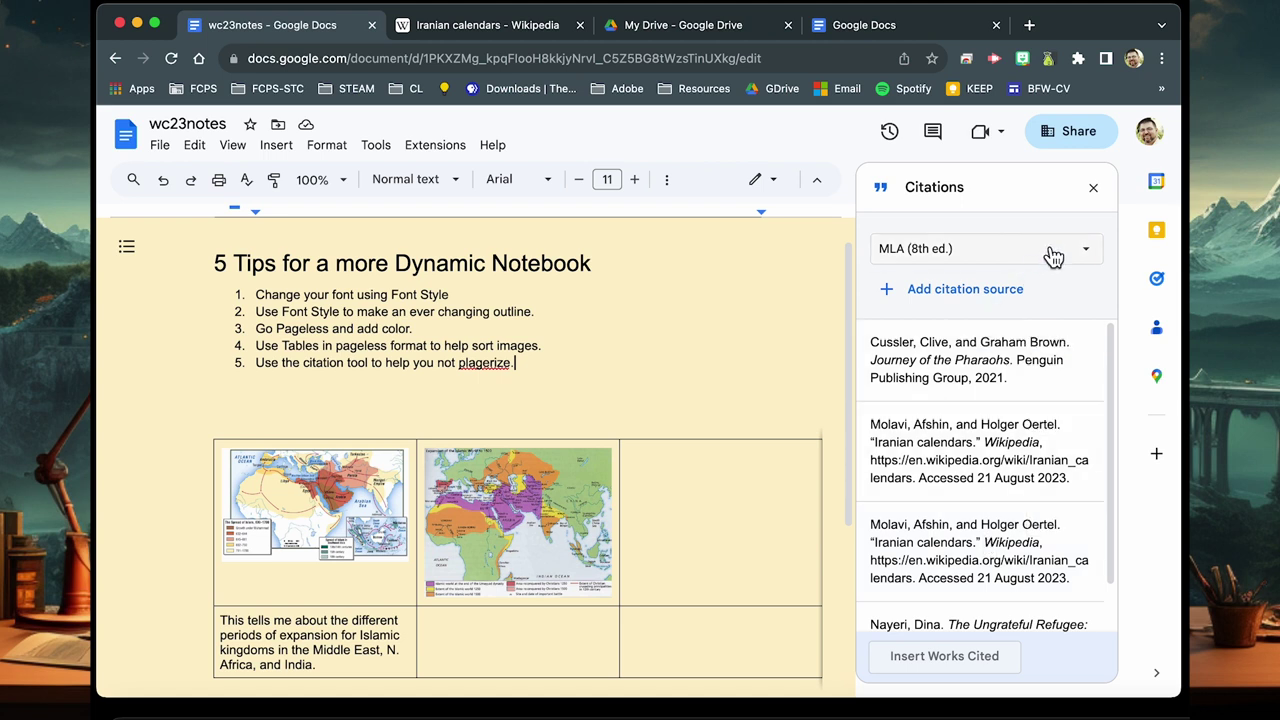
- Keep MLA as the citation style and start a new Website citation source
click(1000, 252)
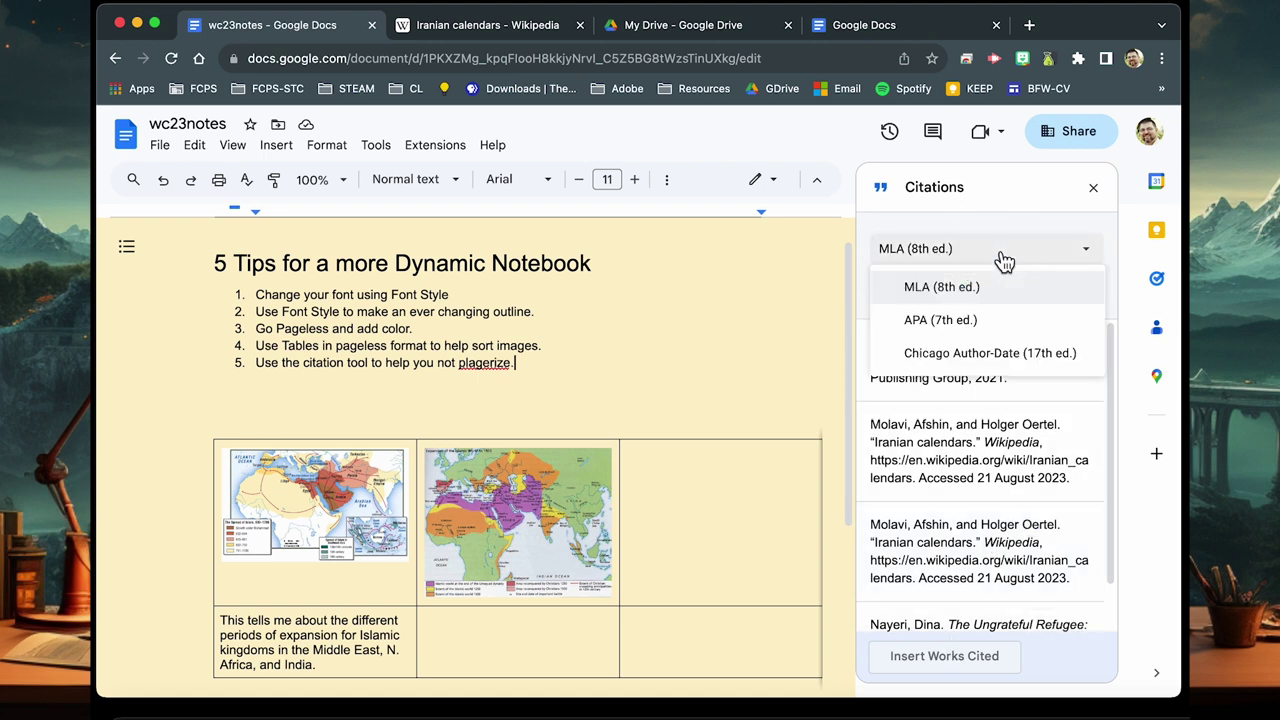
click(988, 297)
click(986, 291)
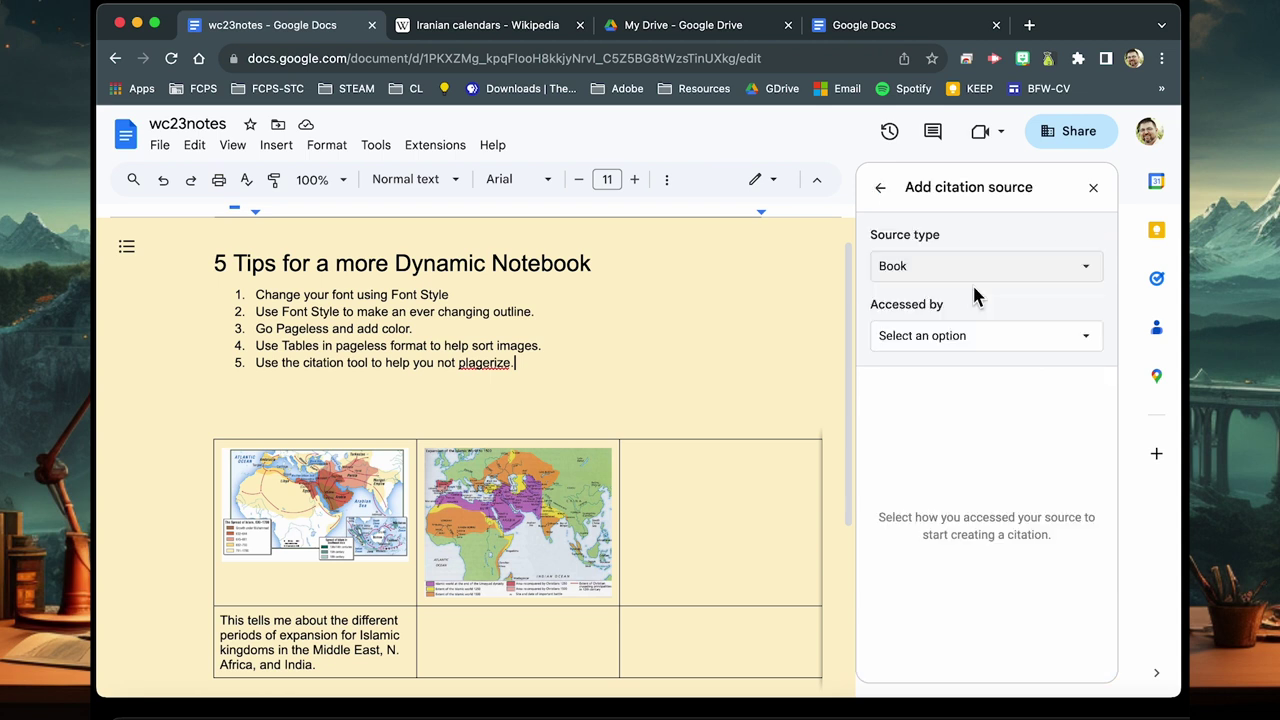
click(988, 270)
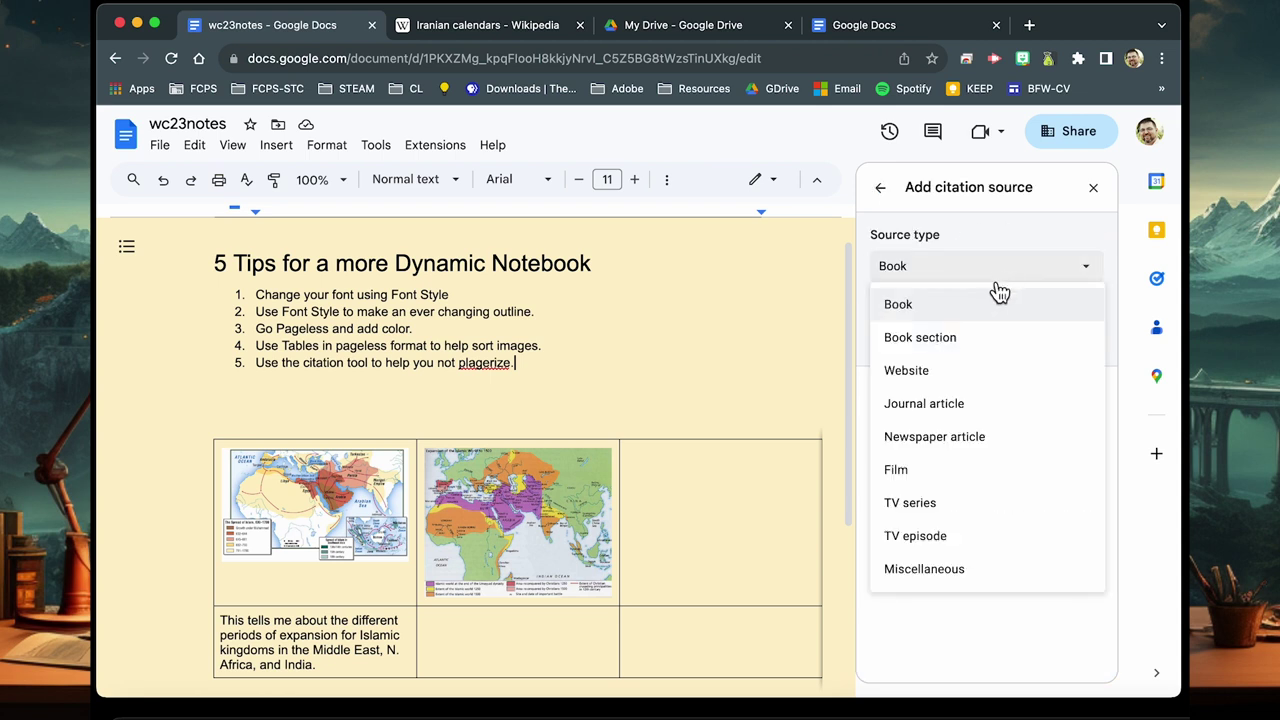
click(955, 372)
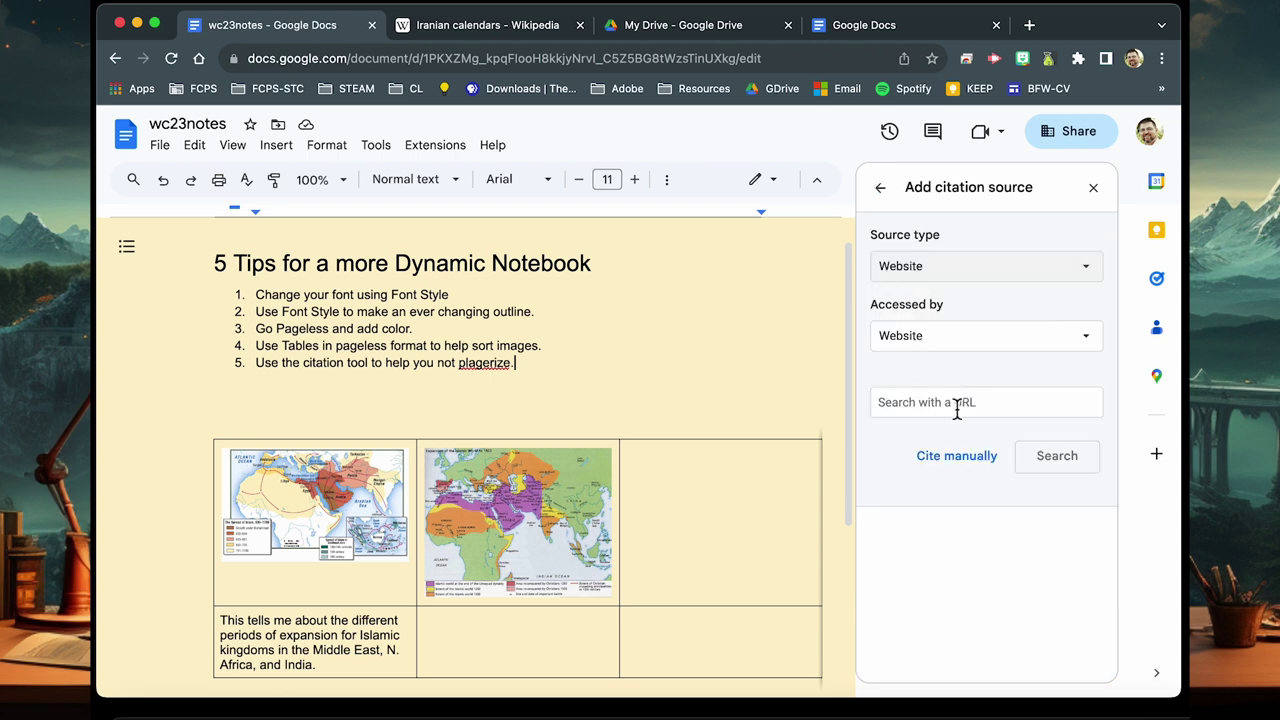
- Copy the Iranian calendars Wikipedia URL, paste it into the lookup, and search
click(540, 32)
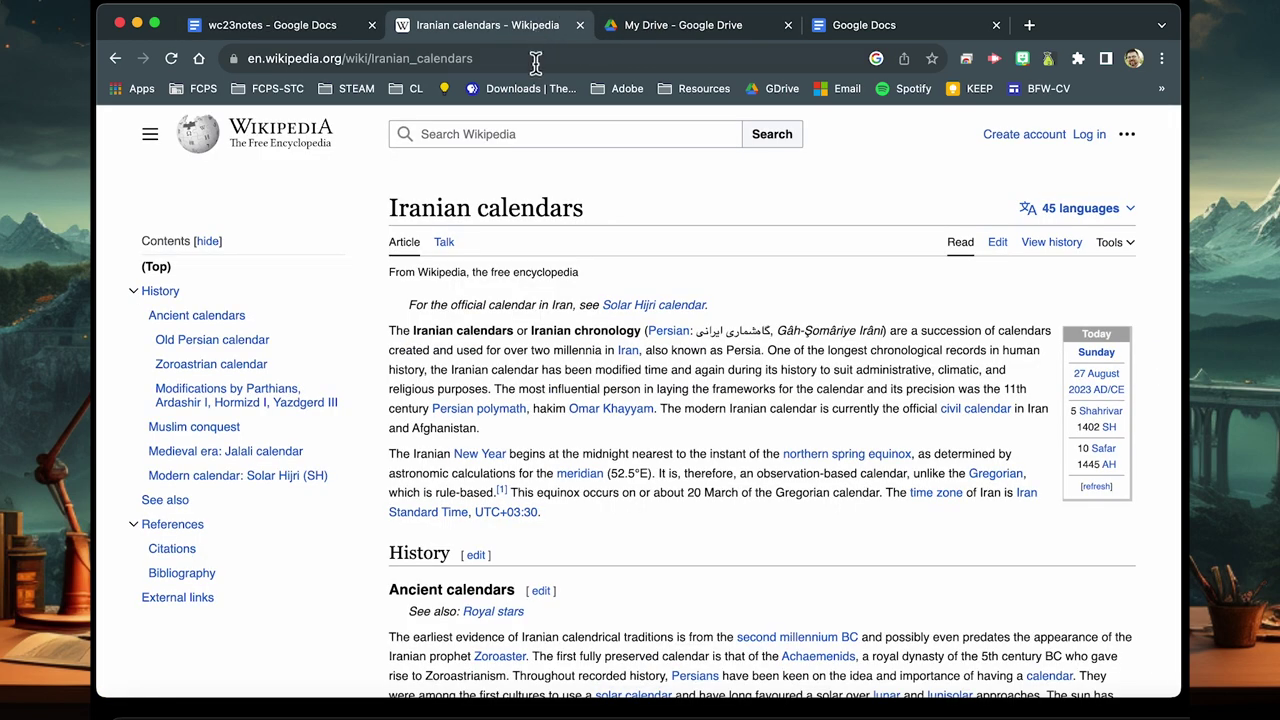
click(535, 60)
key(super+c)
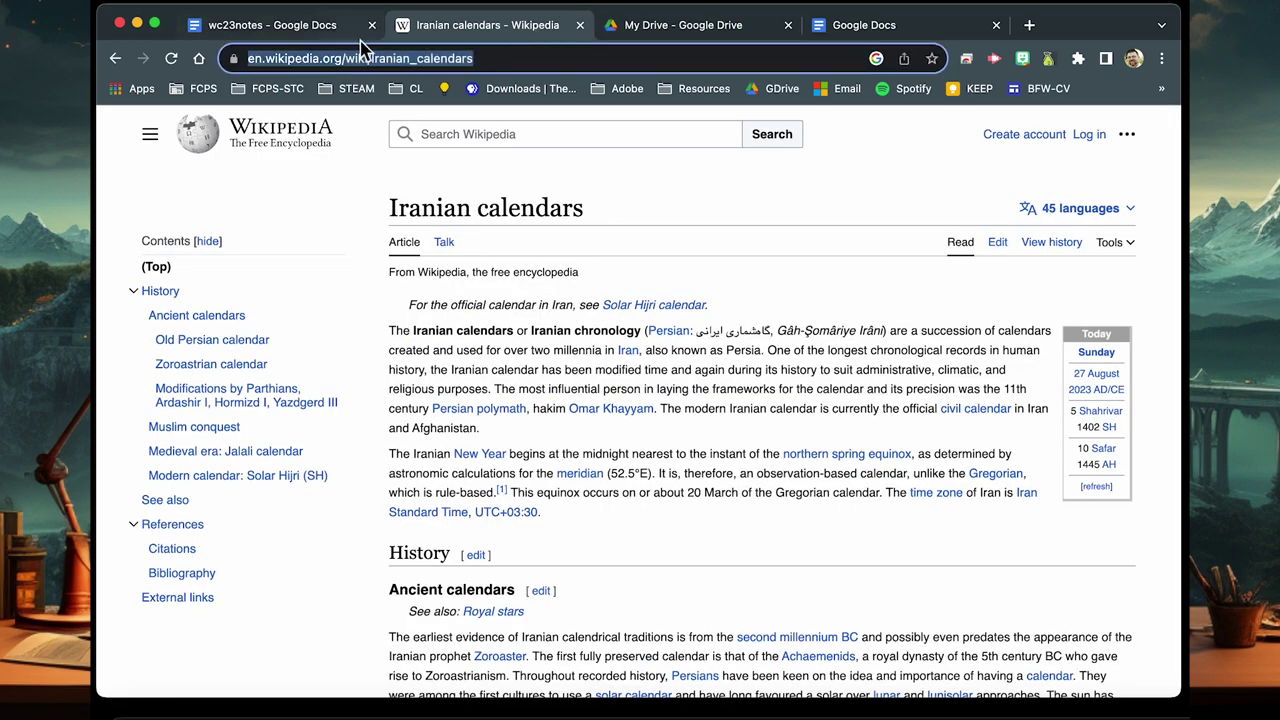
click(300, 28)
click(968, 402)
key(super+v)
click(1058, 463)
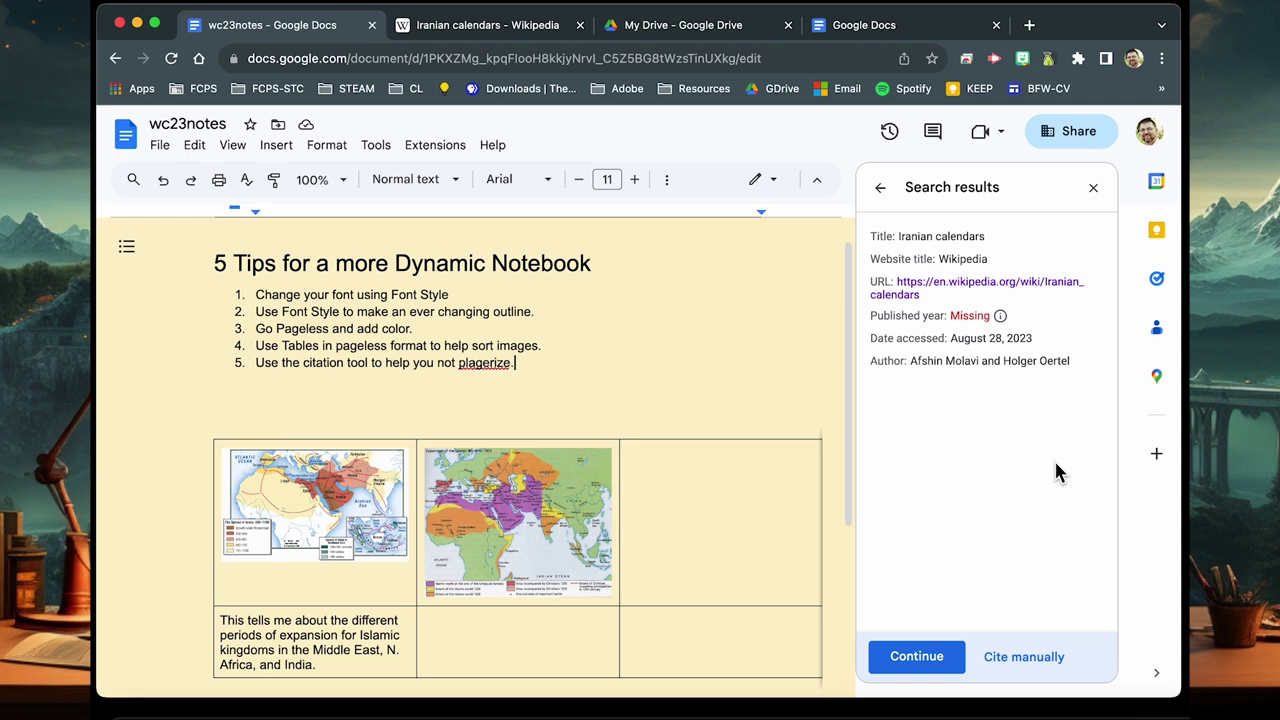
- Review the manual website form and save the Iranian calendars page as a citation source
click(935, 660)
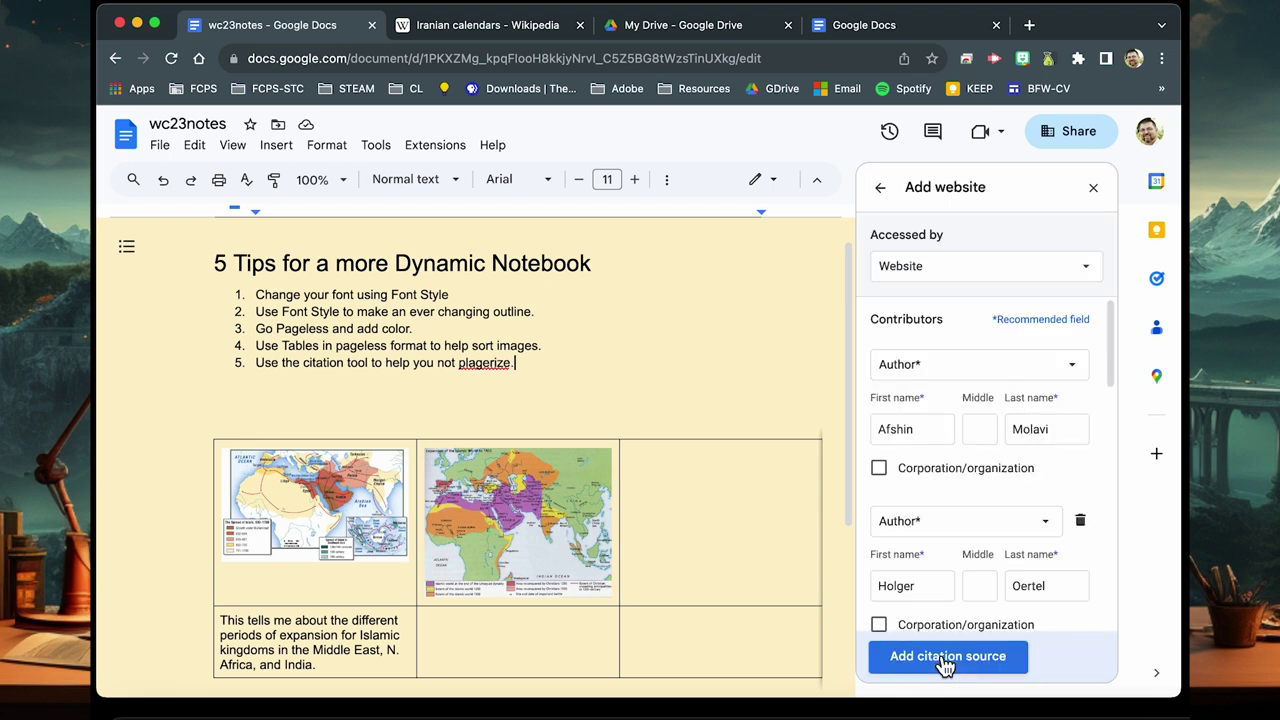
scroll(986, 537, down, 3)
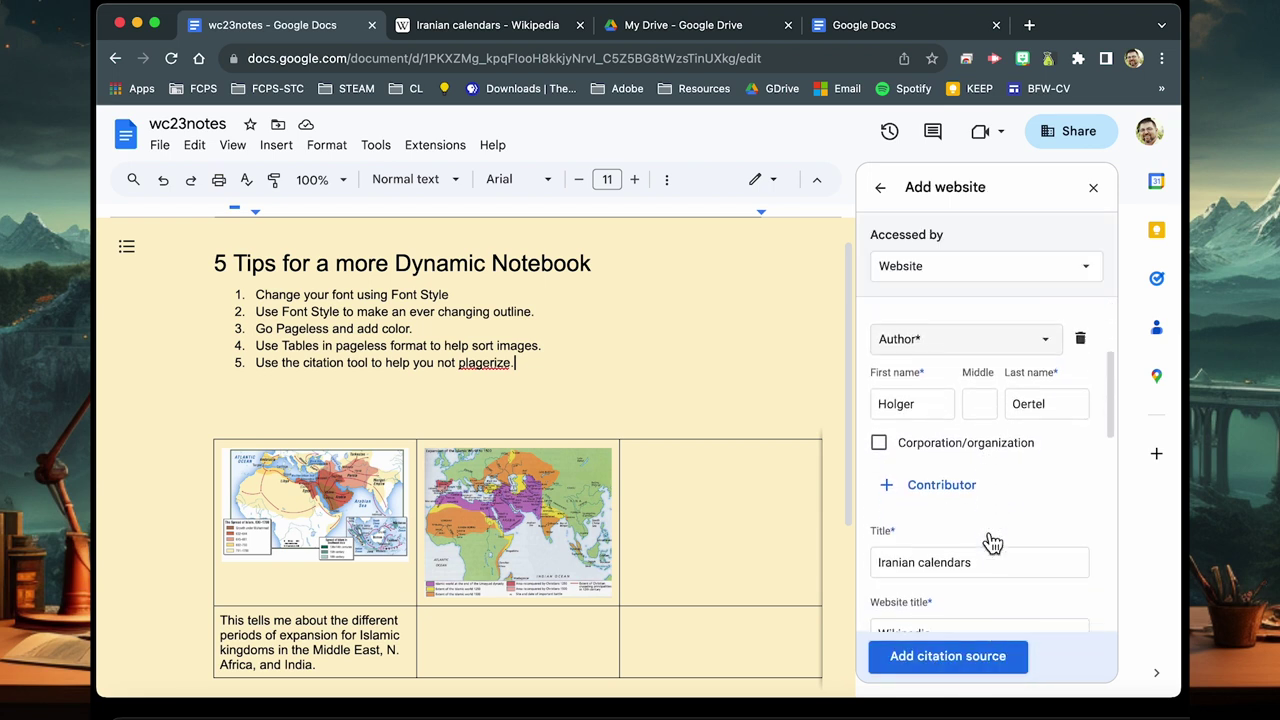
scroll(985, 532, down, 5)
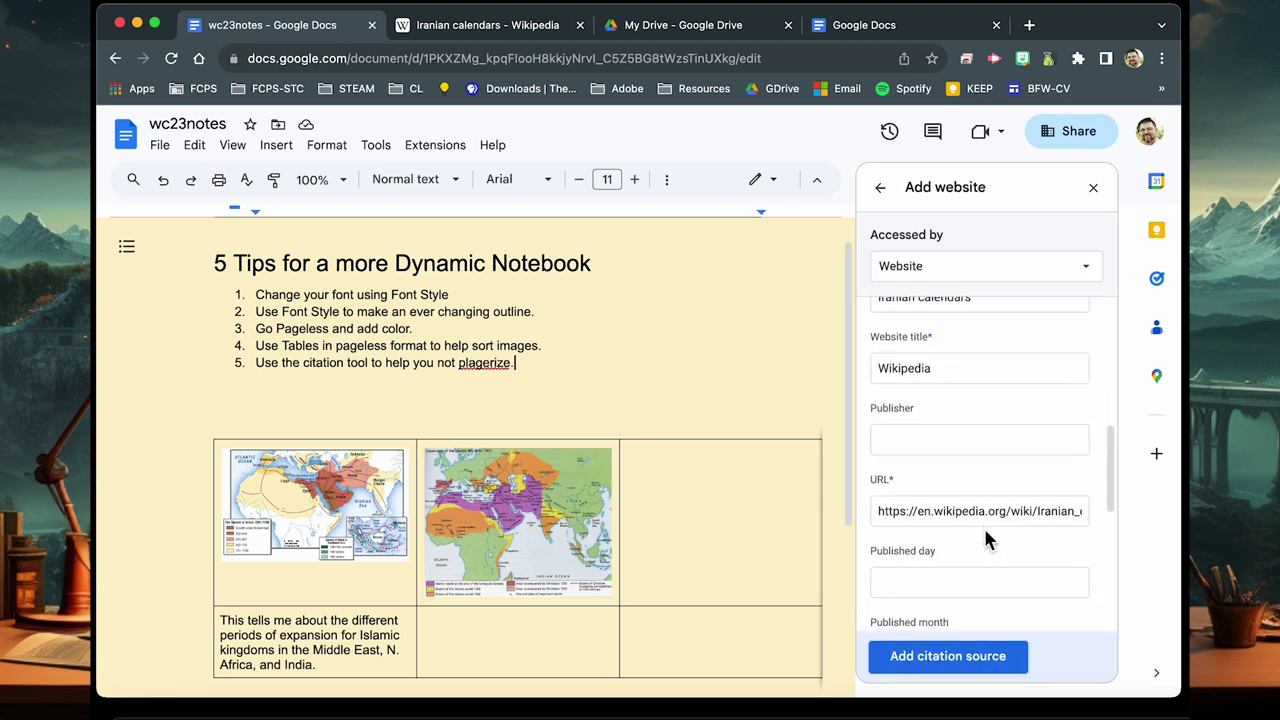
scroll(985, 531, down, 5)
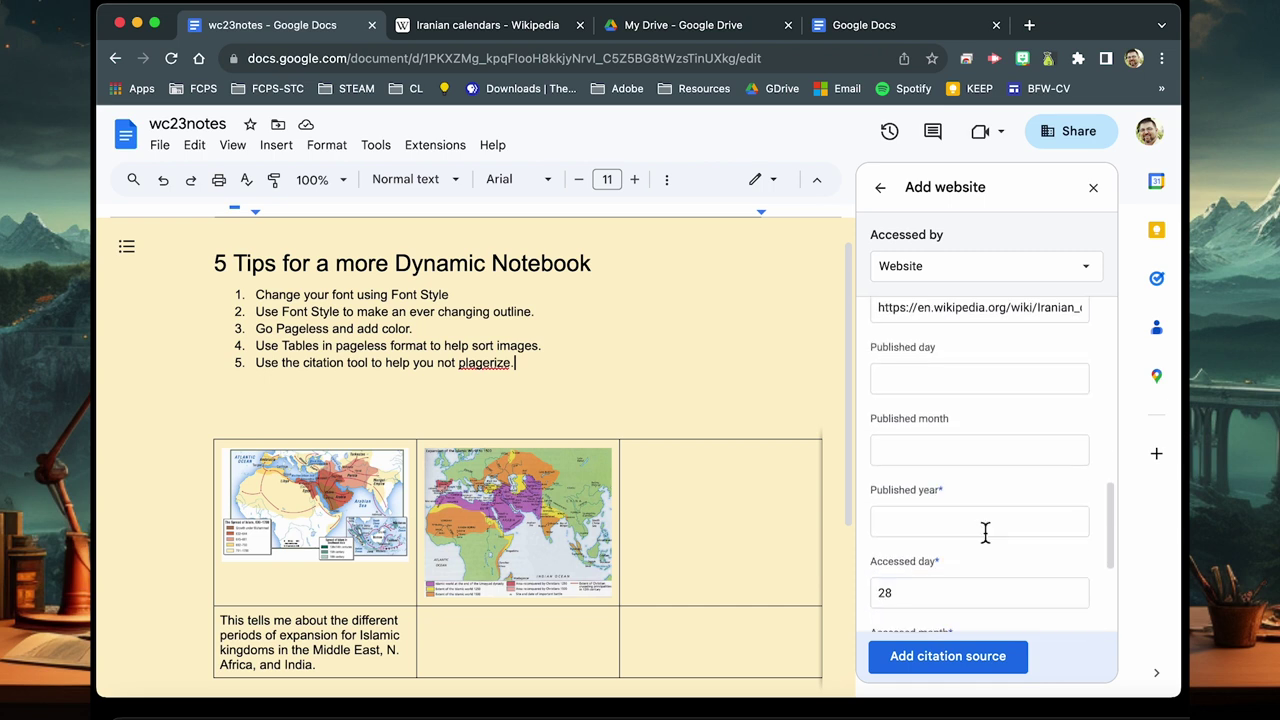
scroll(985, 531, down, 3)
click(970, 672)
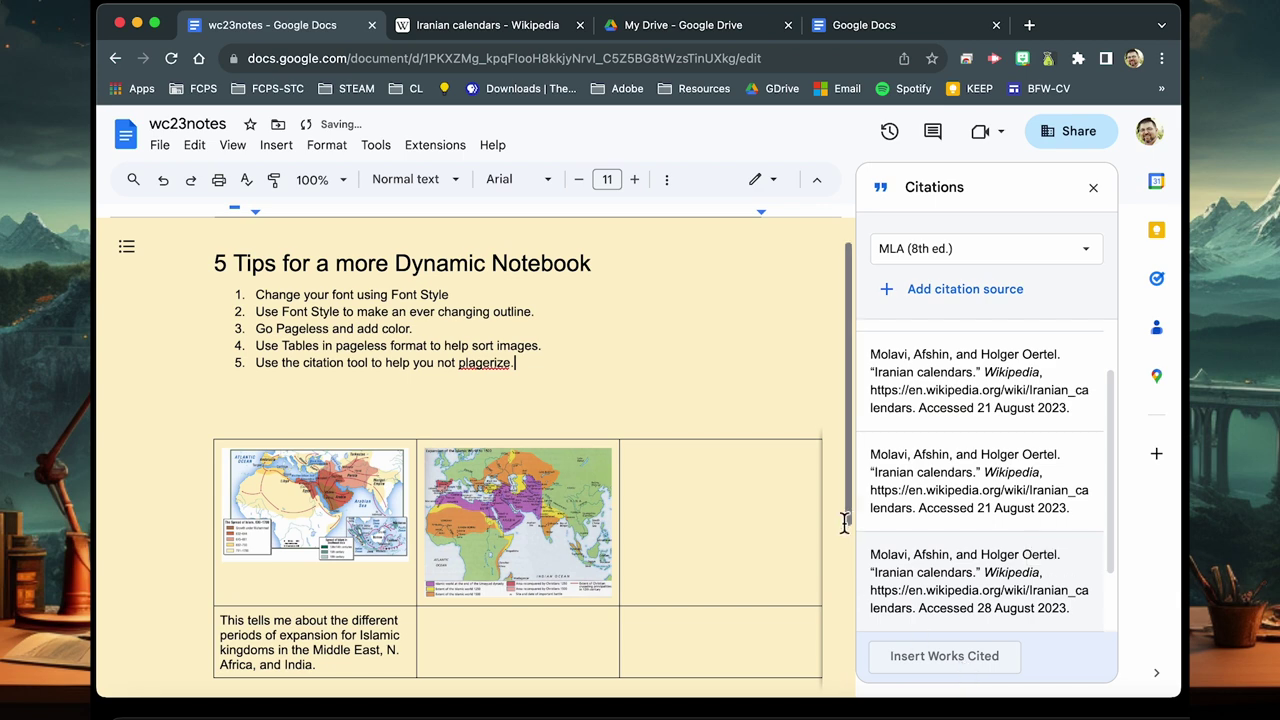
scroll(767, 531, down, 5)
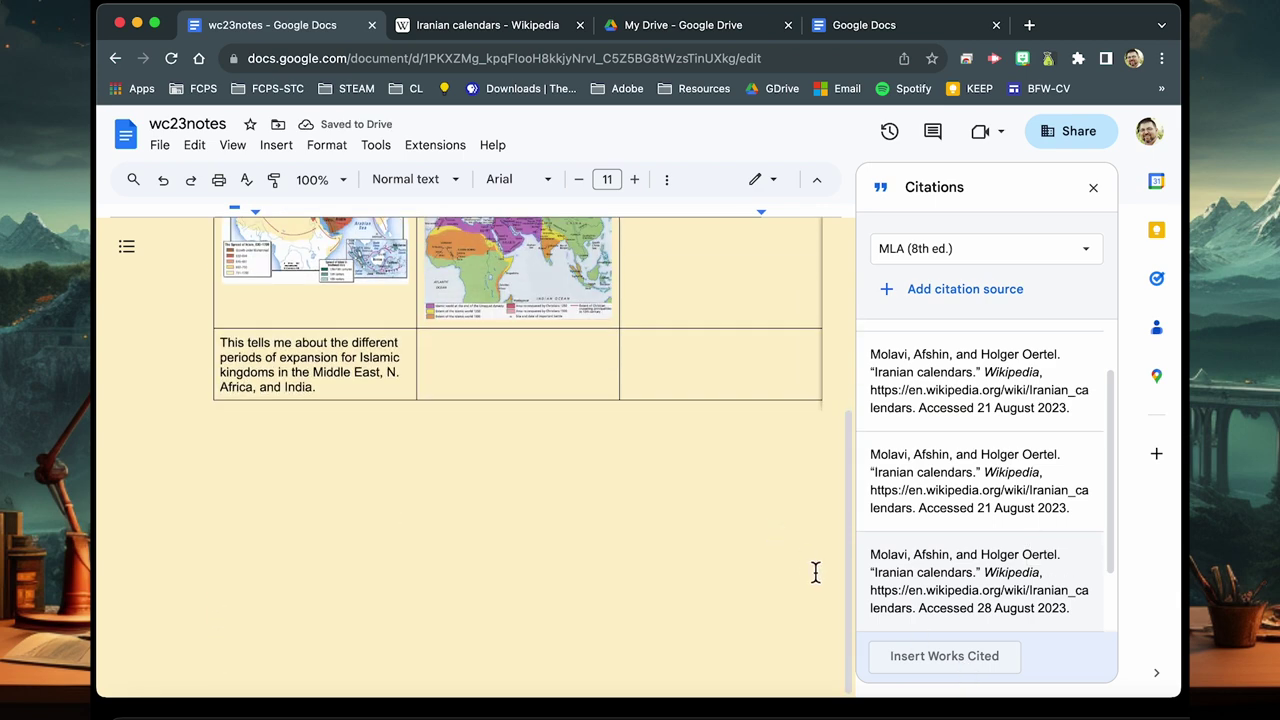
- Insert a Works Cited list below the map table
click(600, 553)
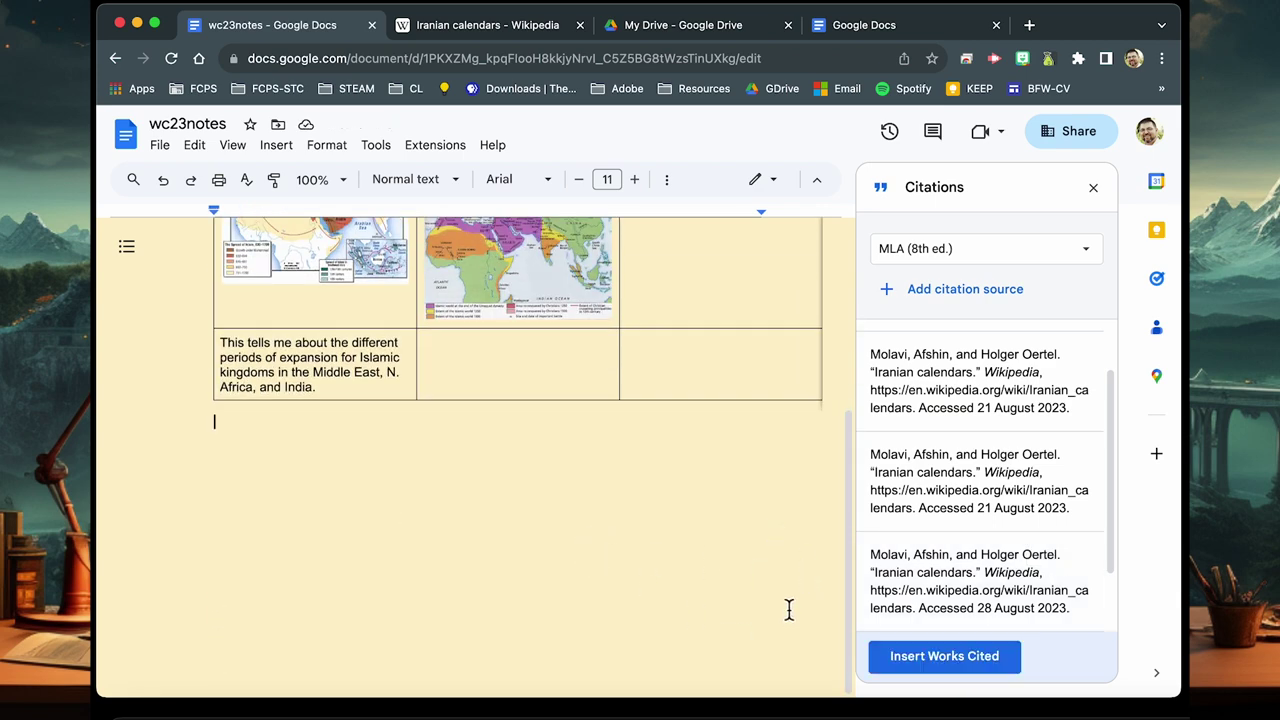
click(1086, 663)
click(1083, 663)
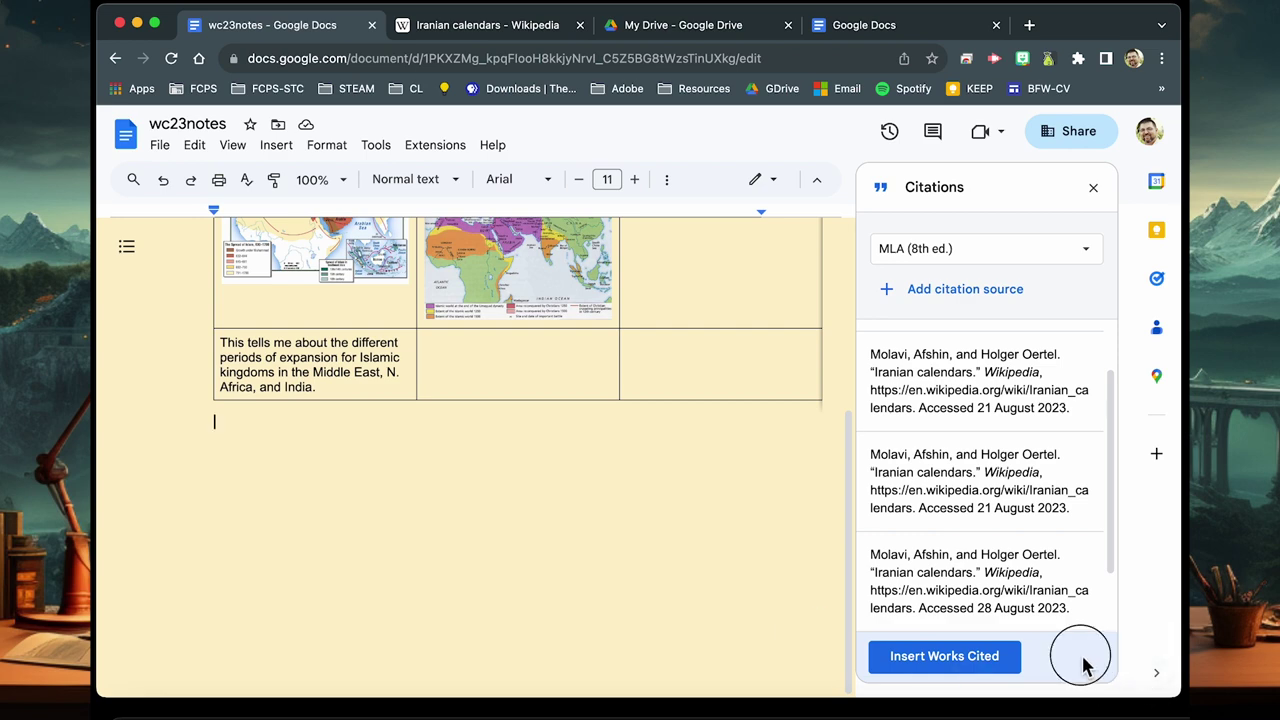
click(1007, 663)
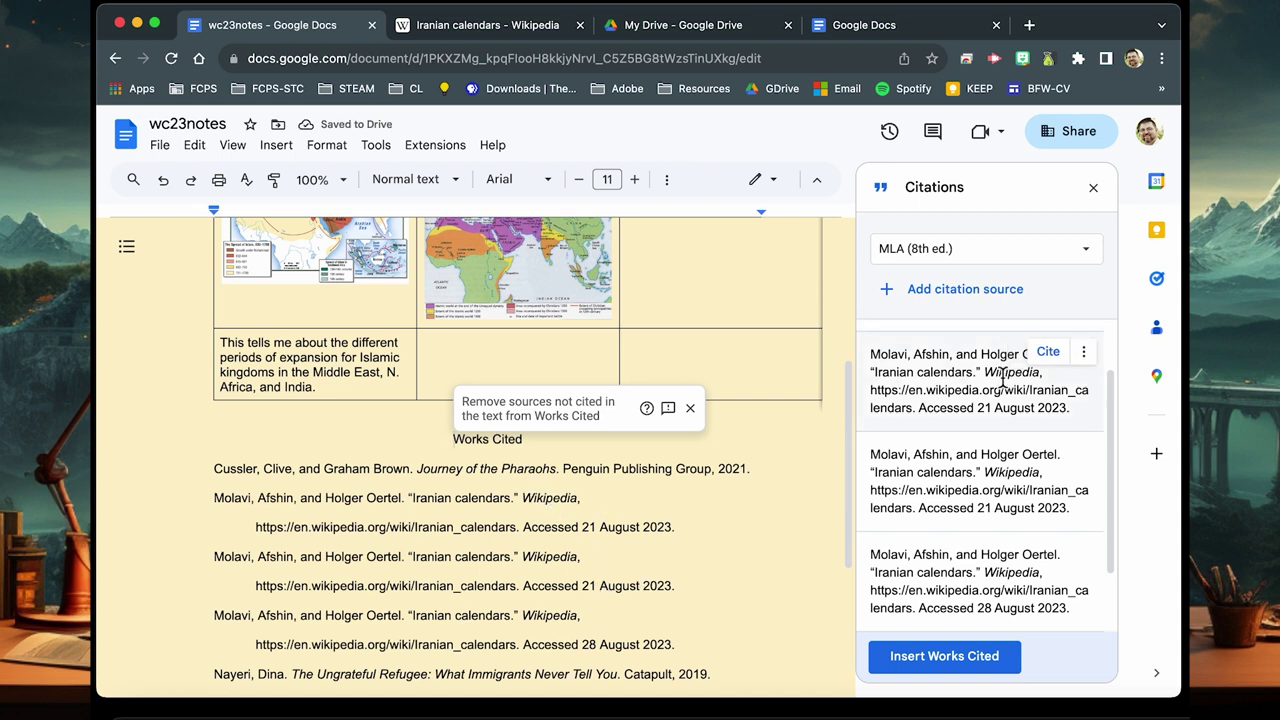
scroll(978, 615, down, 2)
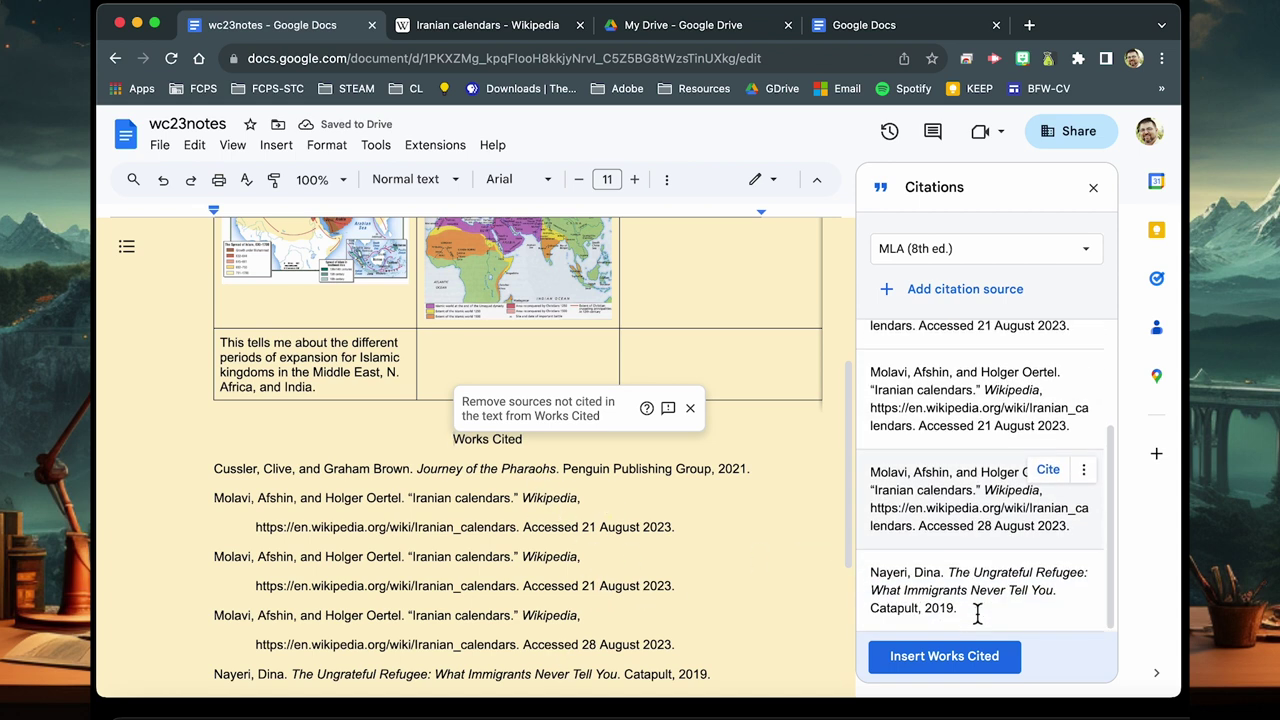
- Delete the two duplicate Iranian calendars citation sources
click(1086, 471)
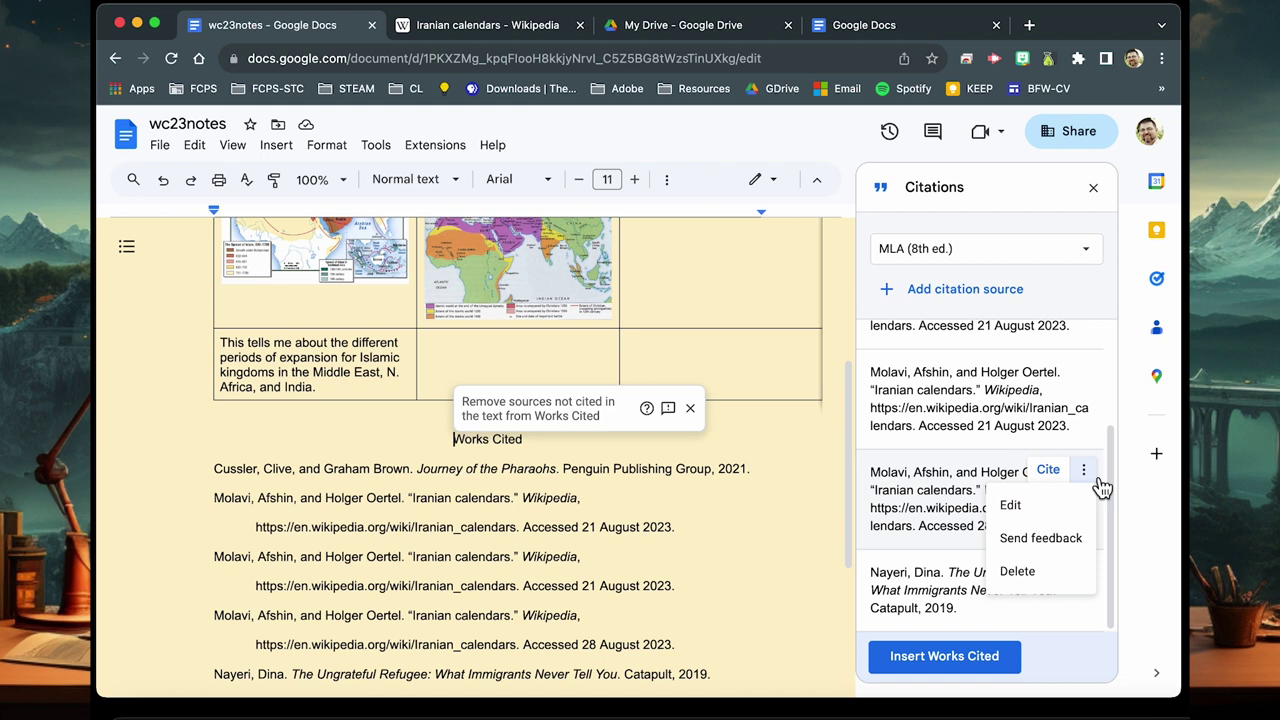
click(1050, 585)
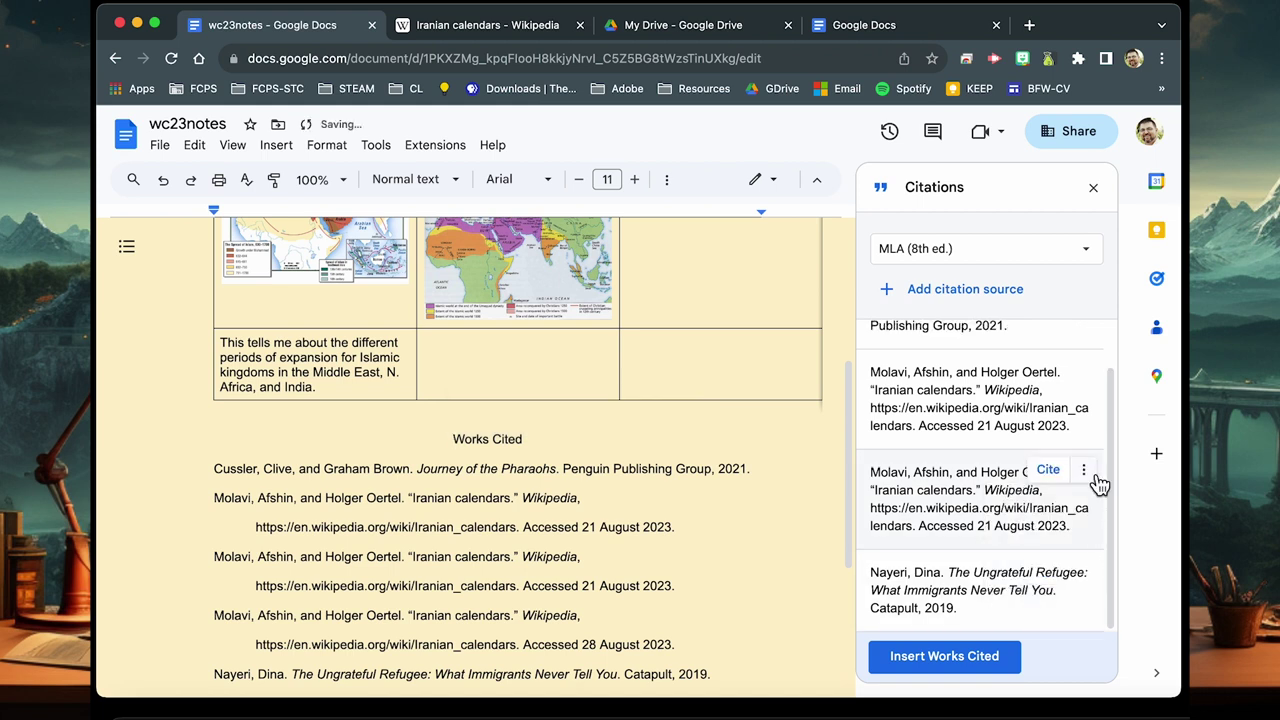
click(1090, 474)
click(1049, 581)
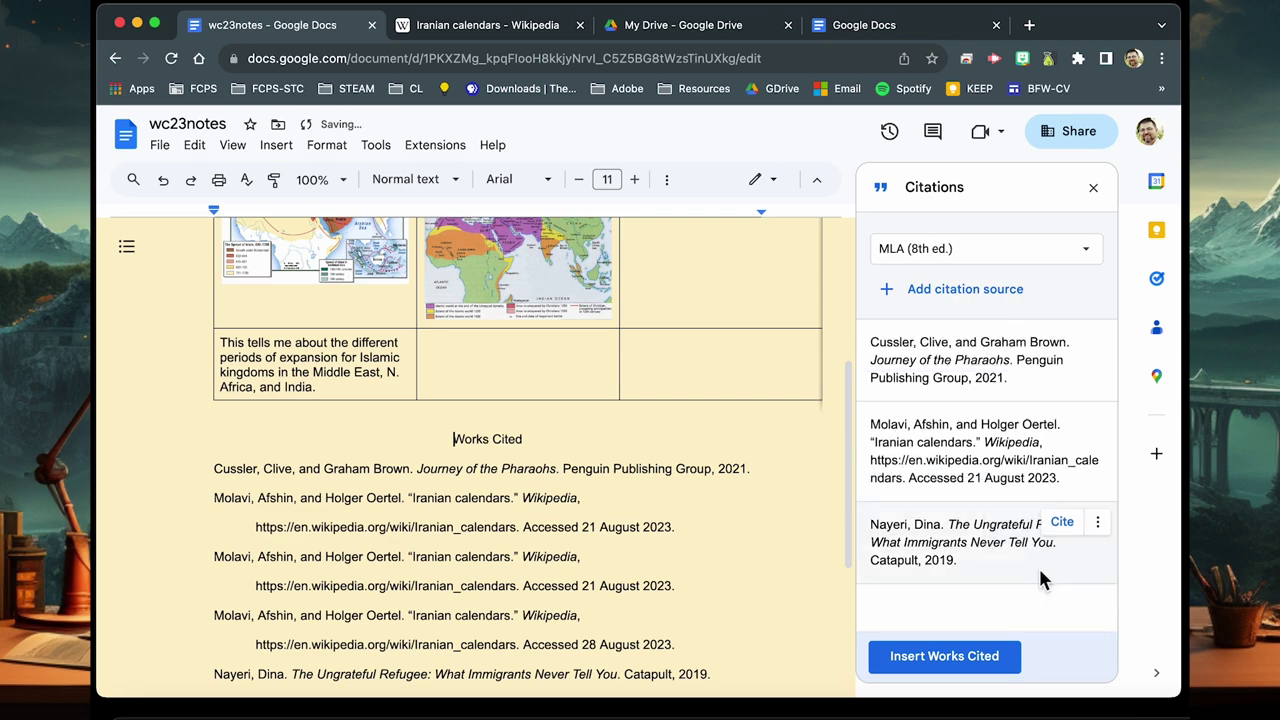
click(743, 560)
scroll(586, 525, down, 2)
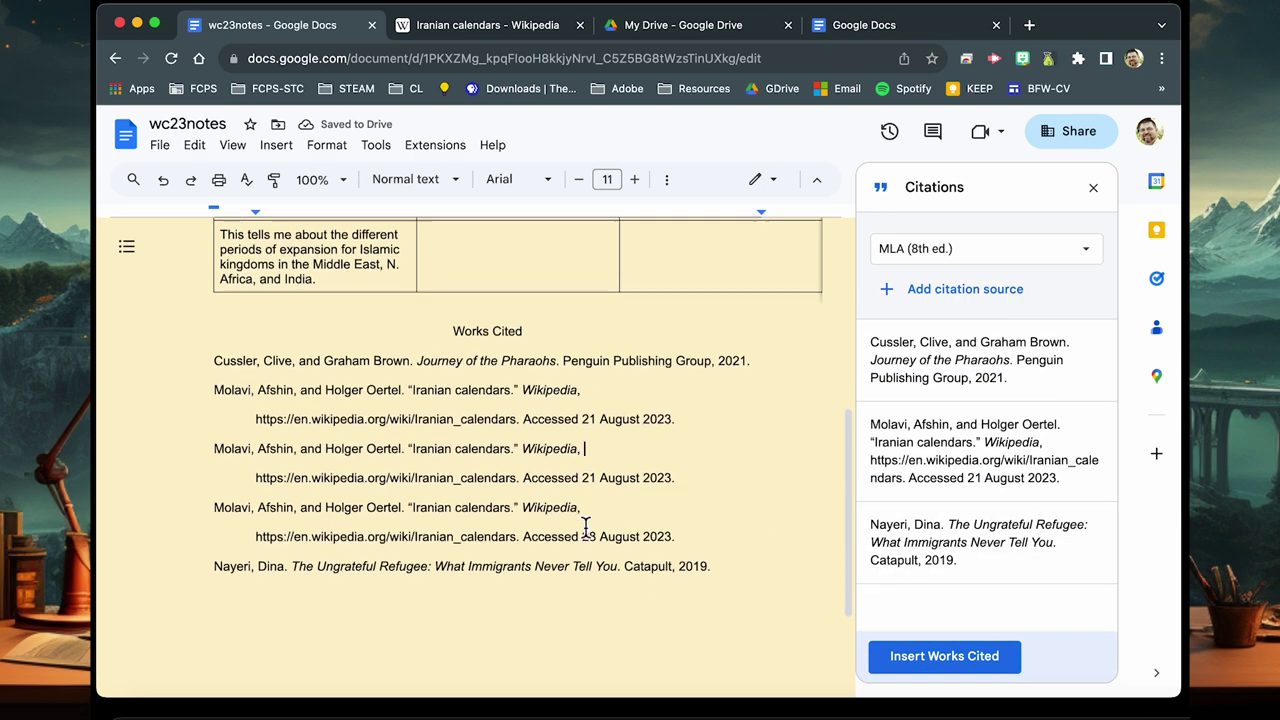
- Replace the old Works Cited list with a regenerated three-entry list
drag(450, 331, 724, 590)
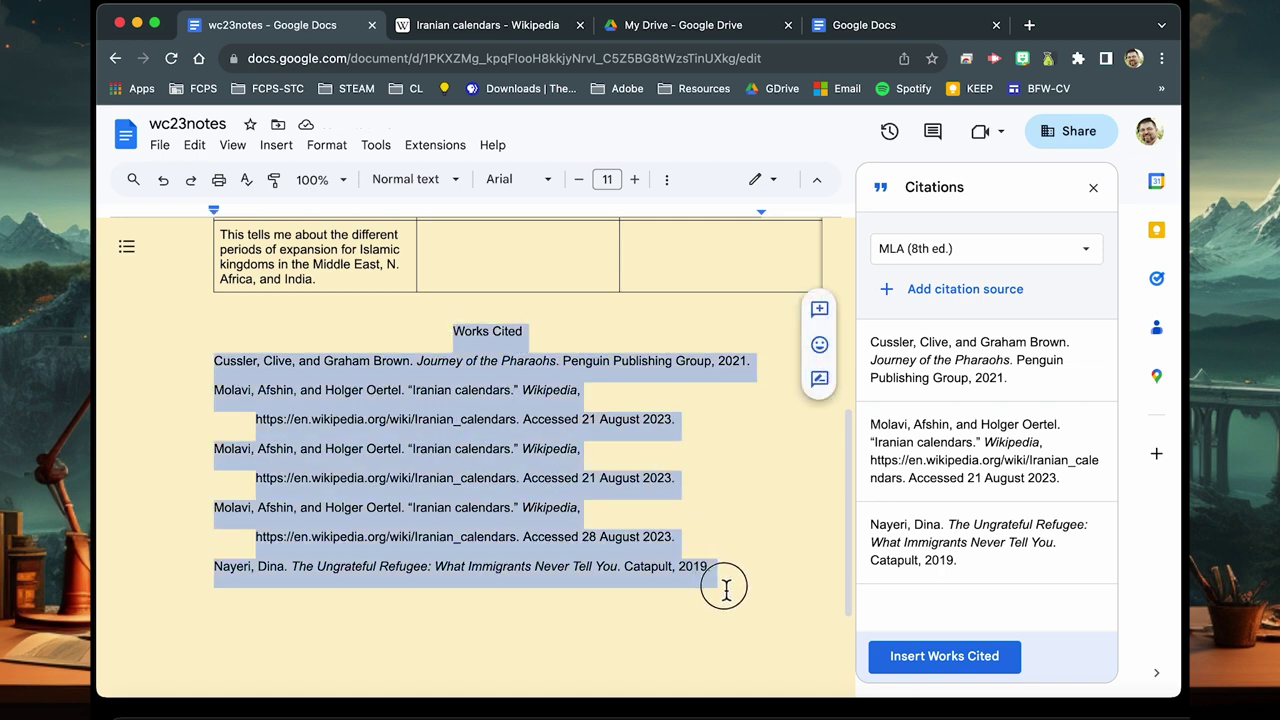
key(Delete)
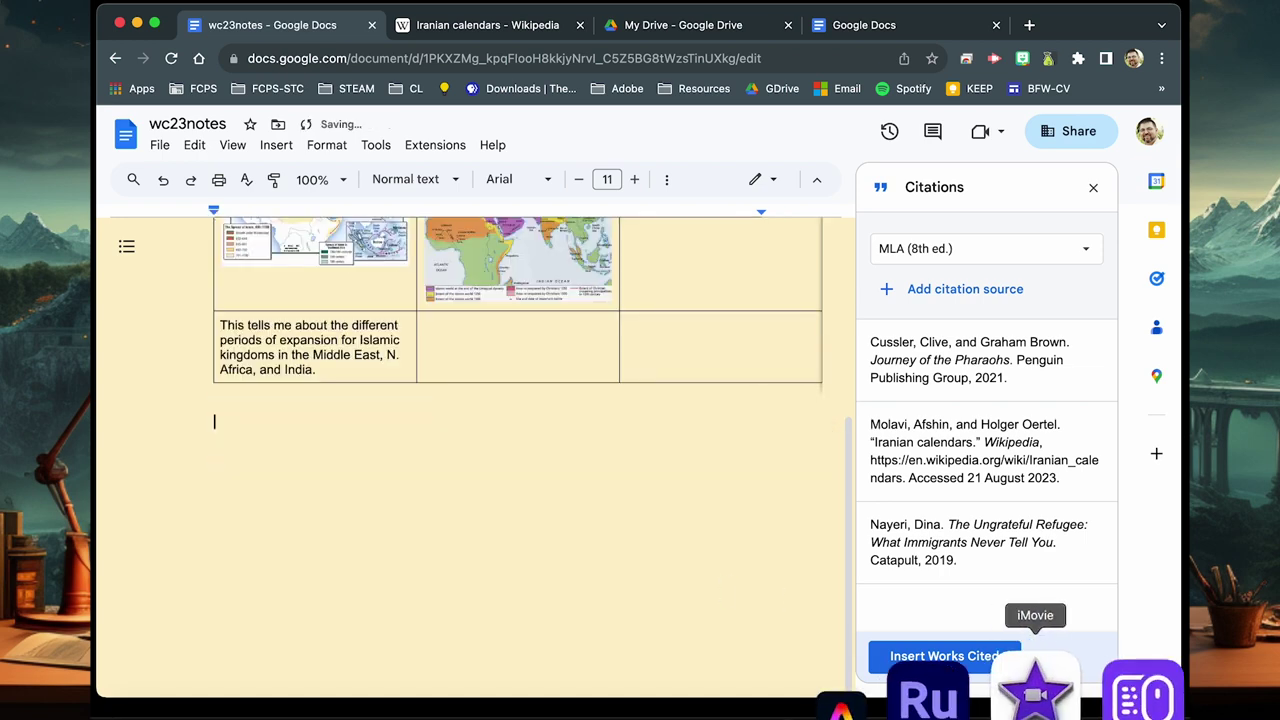
click(933, 664)
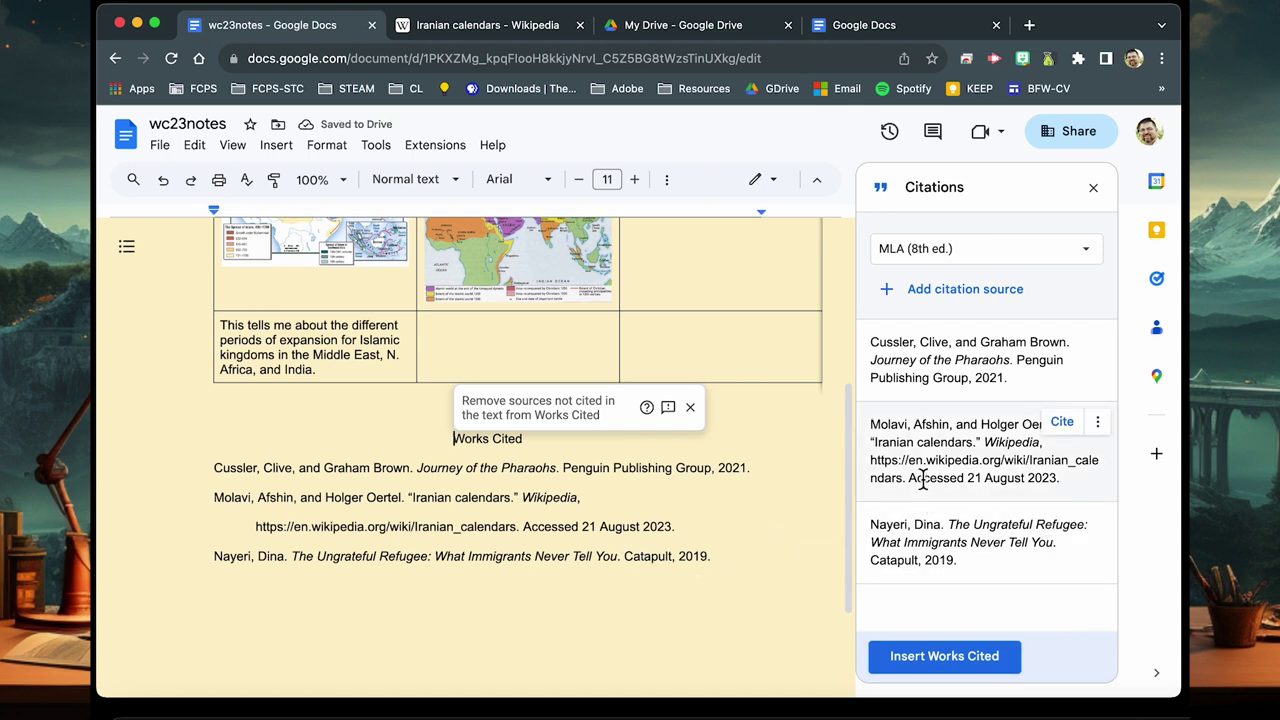
click(596, 418)
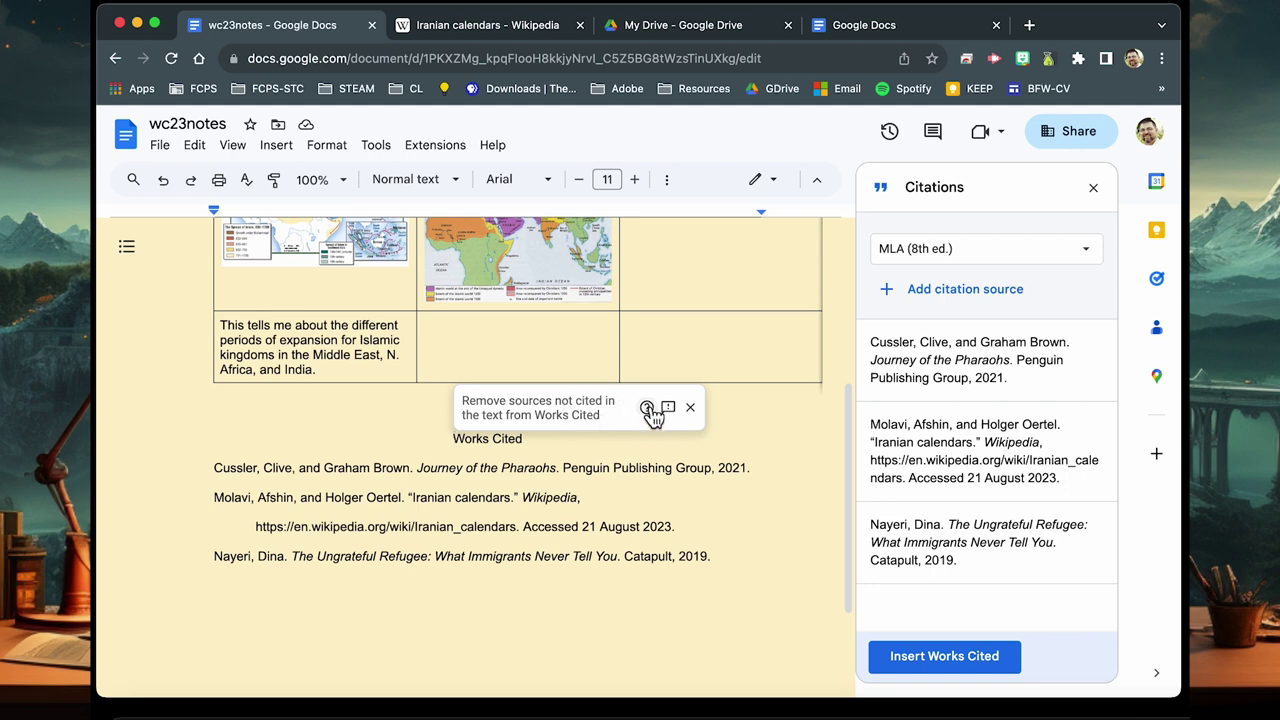
- Open the 'Update a bibliography and citations' help article and scroll through it
click(646, 408)
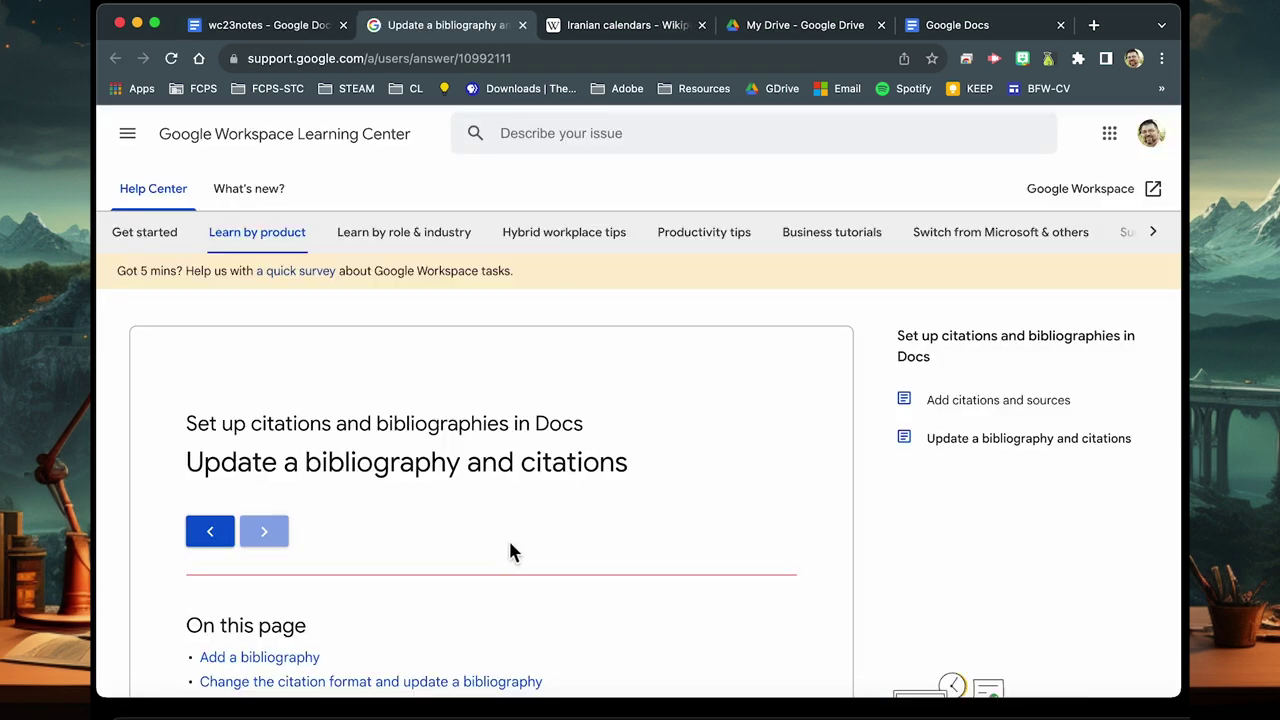
scroll(510, 550, down, 5)
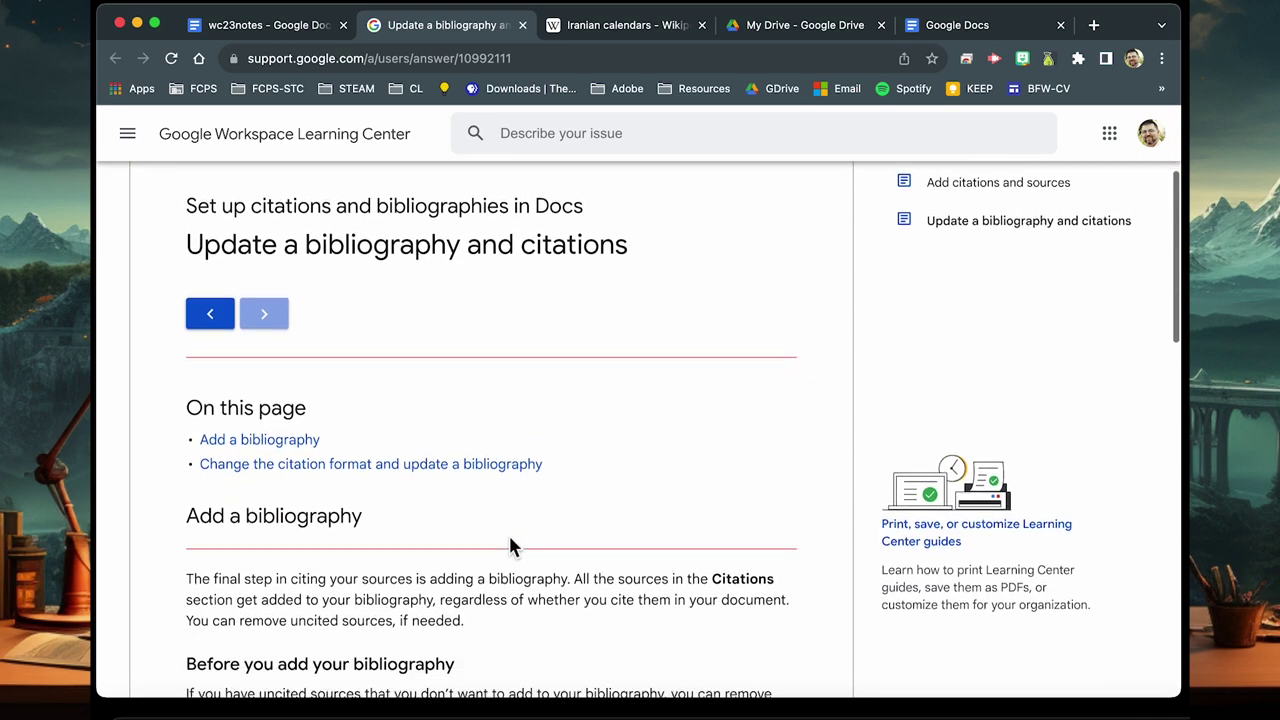
scroll(510, 545, down, 2)
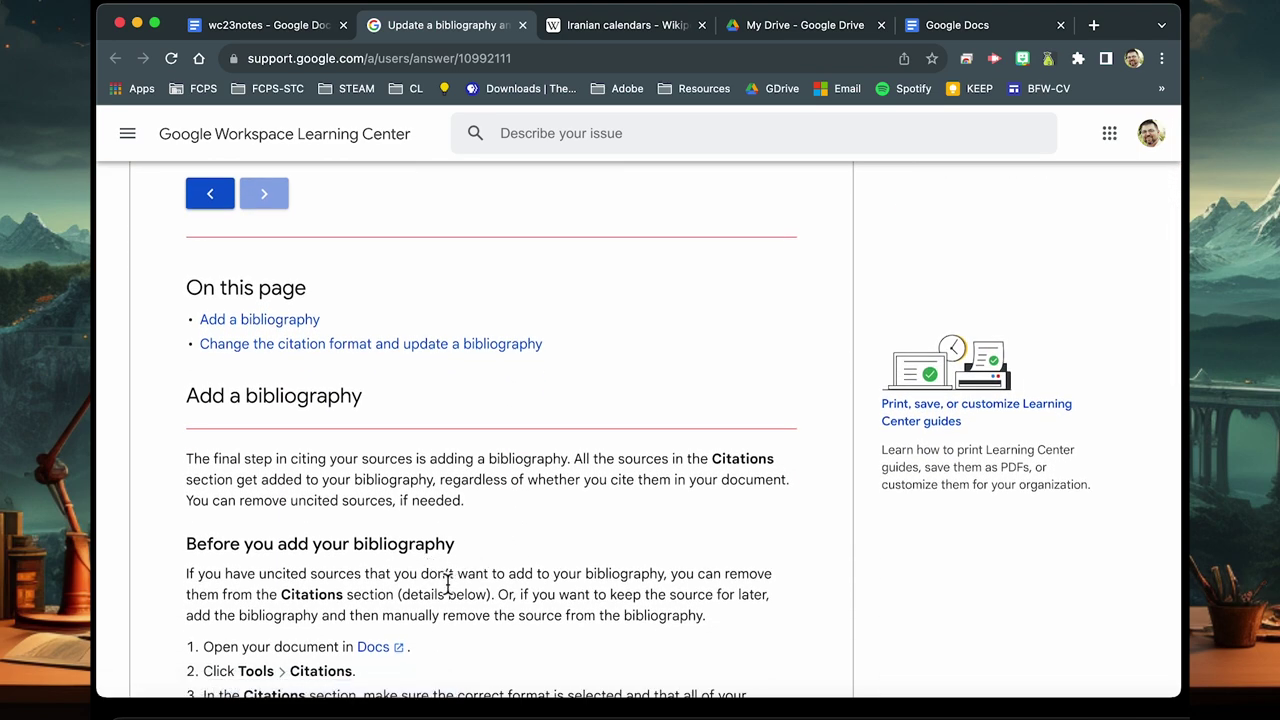
scroll(443, 580, down, 7)
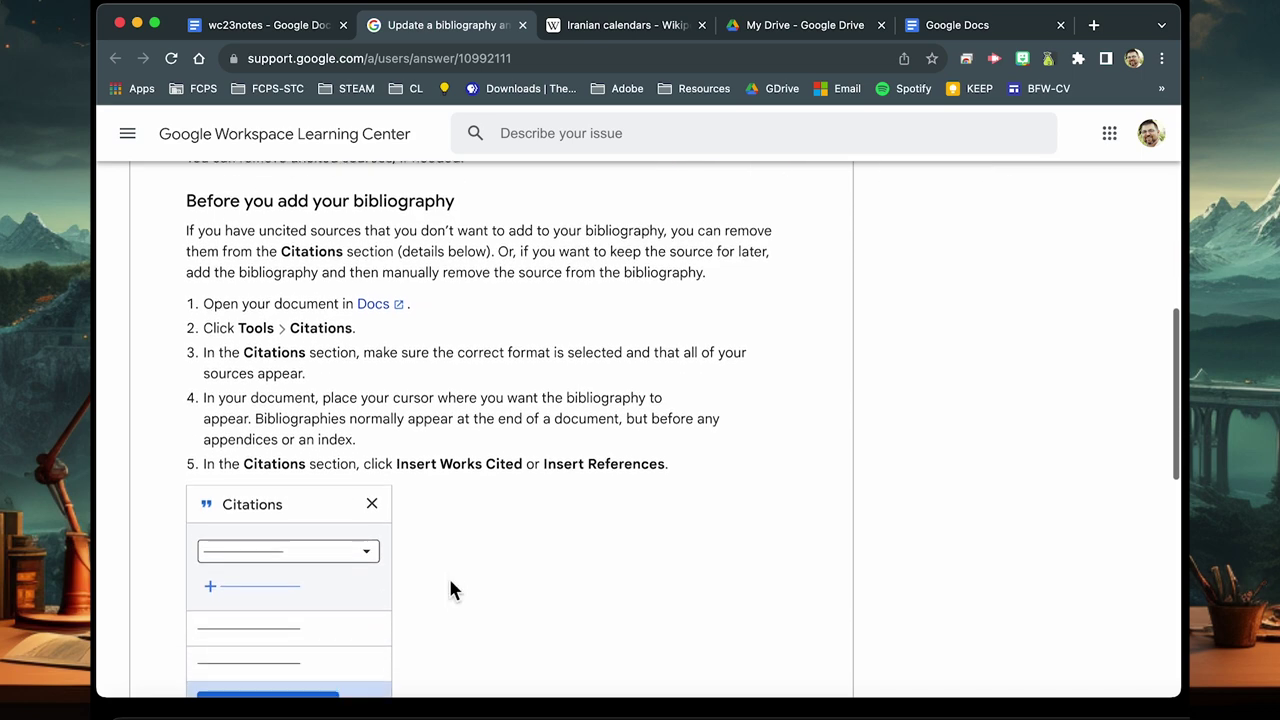
scroll(436, 558, down, 8)
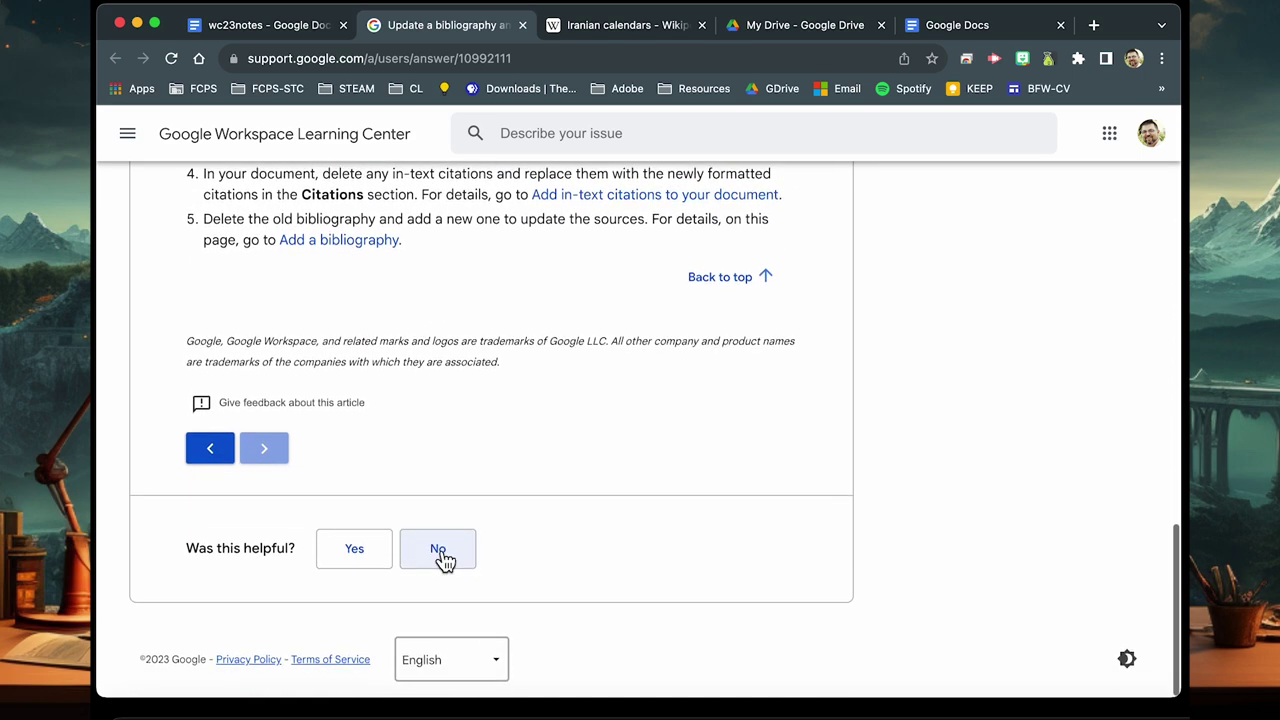